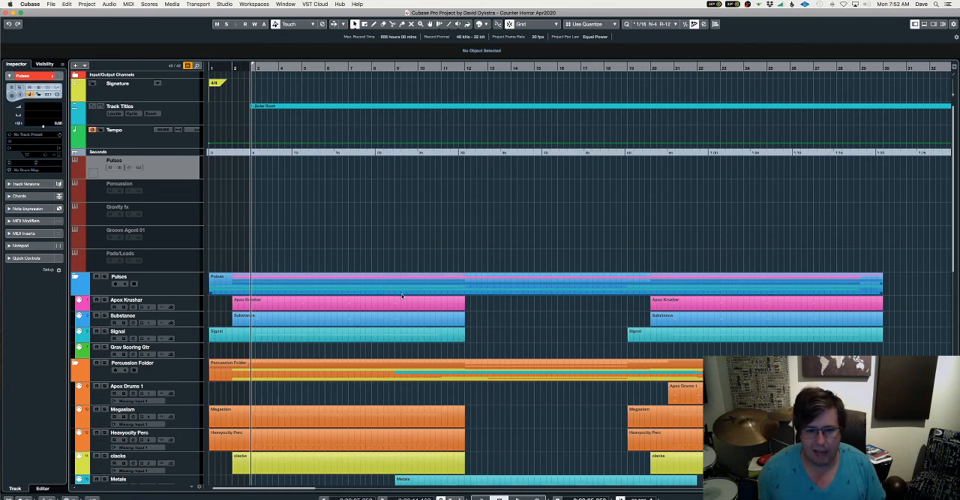
# Look through the project's pulse, percussion, effects and pad tracks and their MIDI parts along the timeline
pyautogui.scroll(-5, 402, 293)
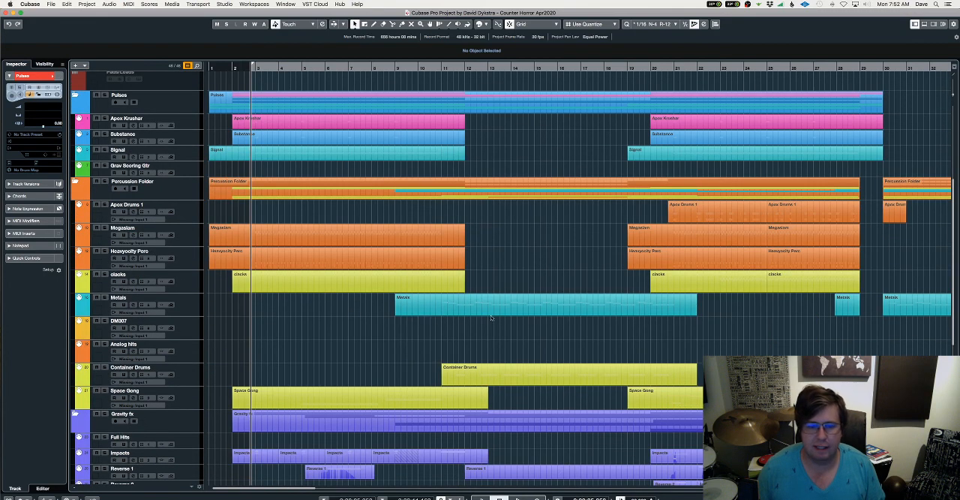
pyautogui.scroll(-6, 536, 282)
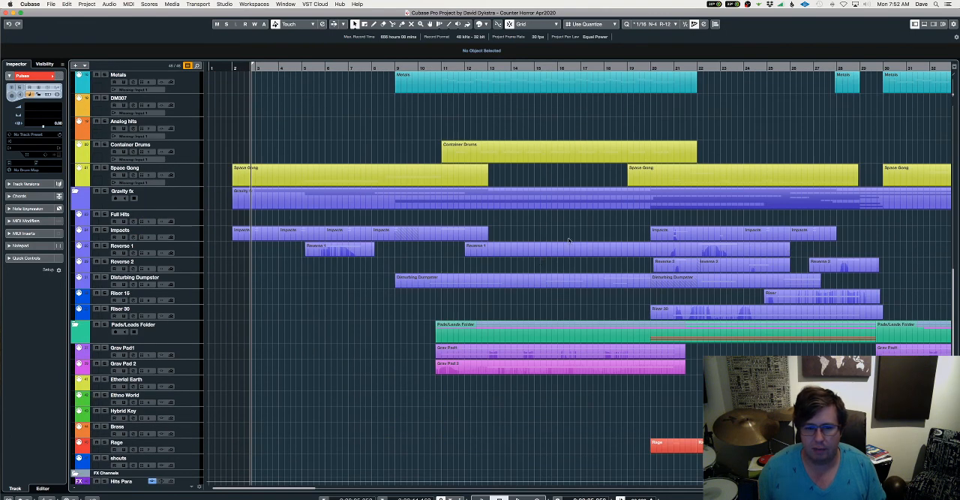
pyautogui.scroll(11, 620, 245)
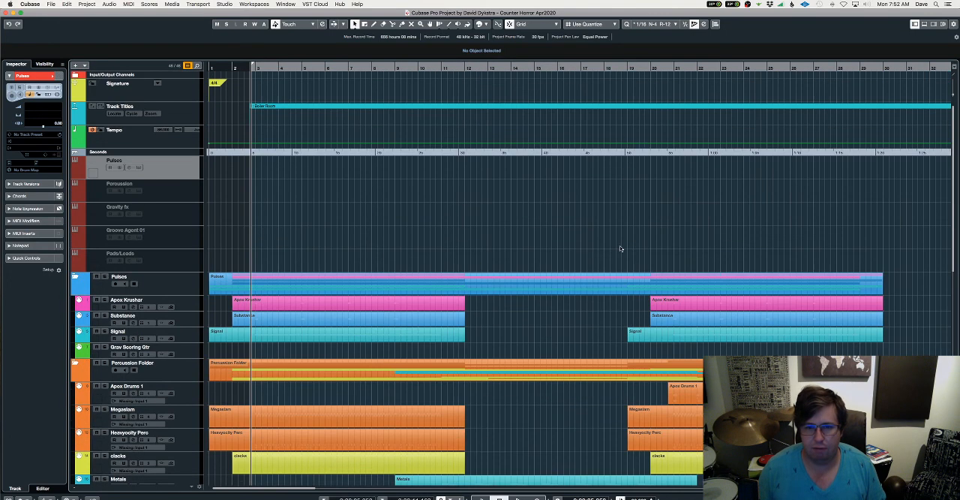
pyautogui.scroll(-5, 616, 250)
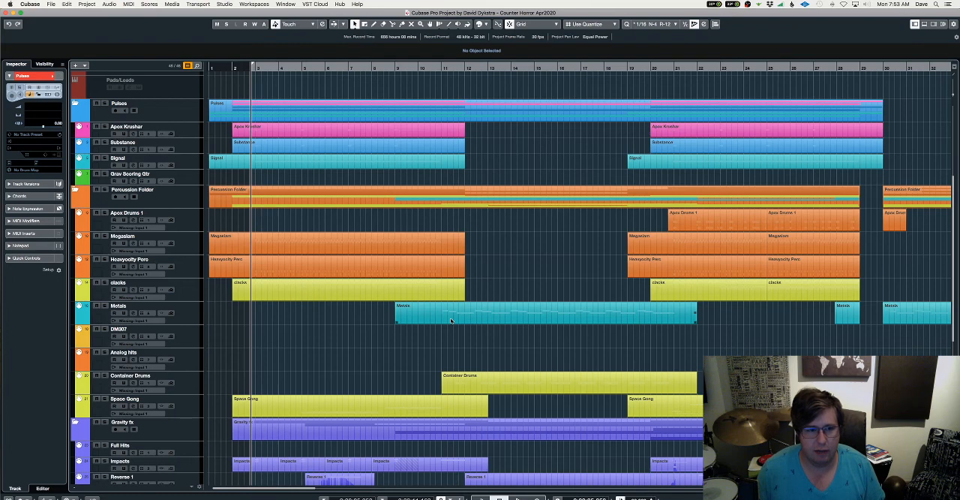
pyautogui.scroll(5, 450, 318)
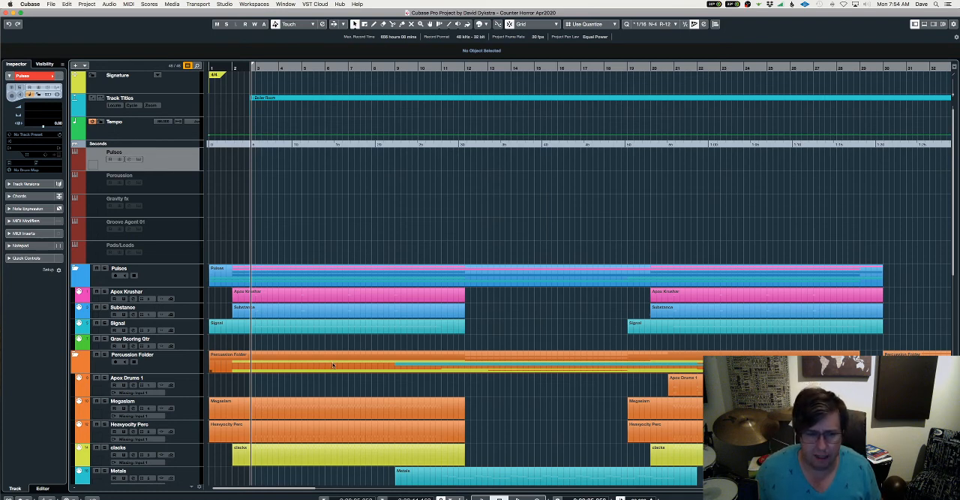
pyautogui.scroll(-10, 334, 362)
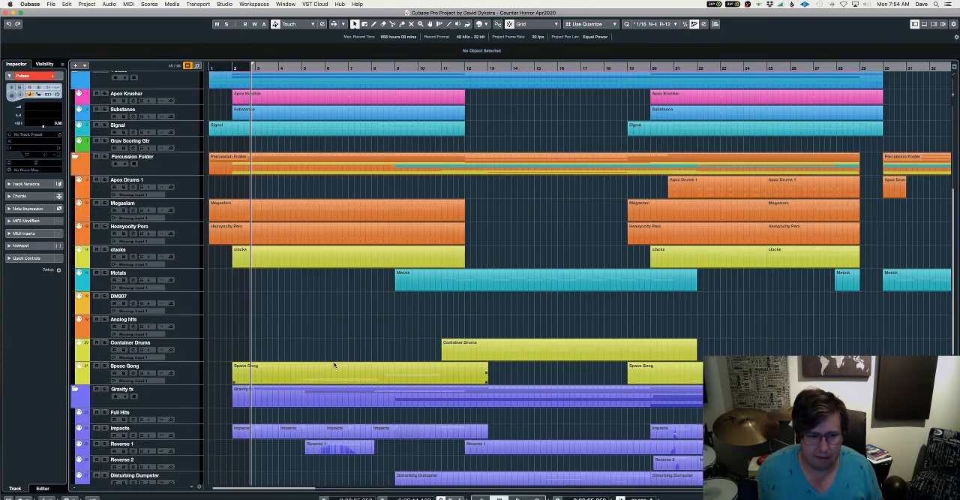
pyautogui.scroll(10, 334, 361)
pyautogui.scroll(-8, 334, 362)
pyautogui.scroll(5, 335, 364)
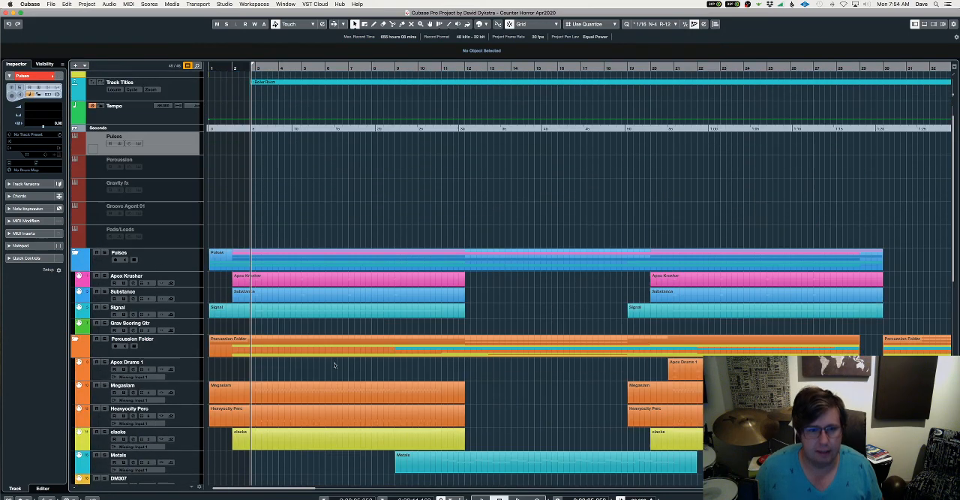
pyautogui.click(354, 386)
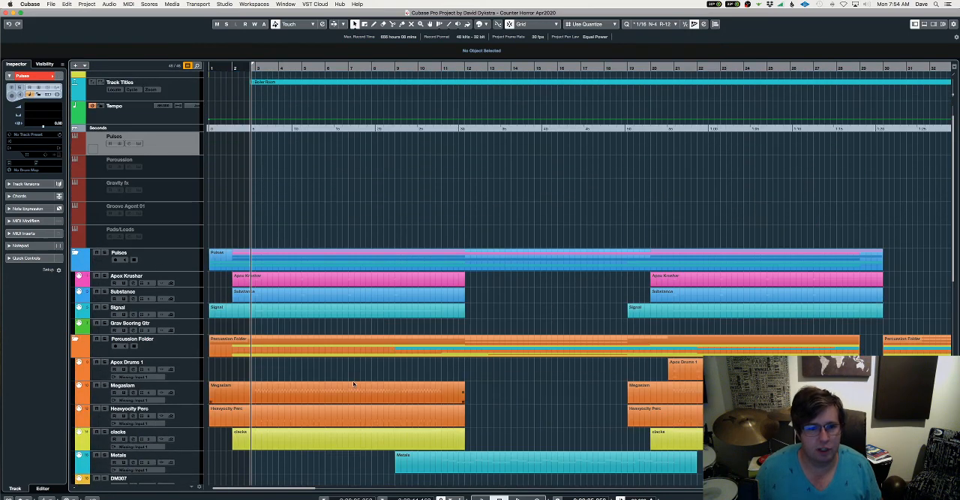
pyautogui.click(243, 277)
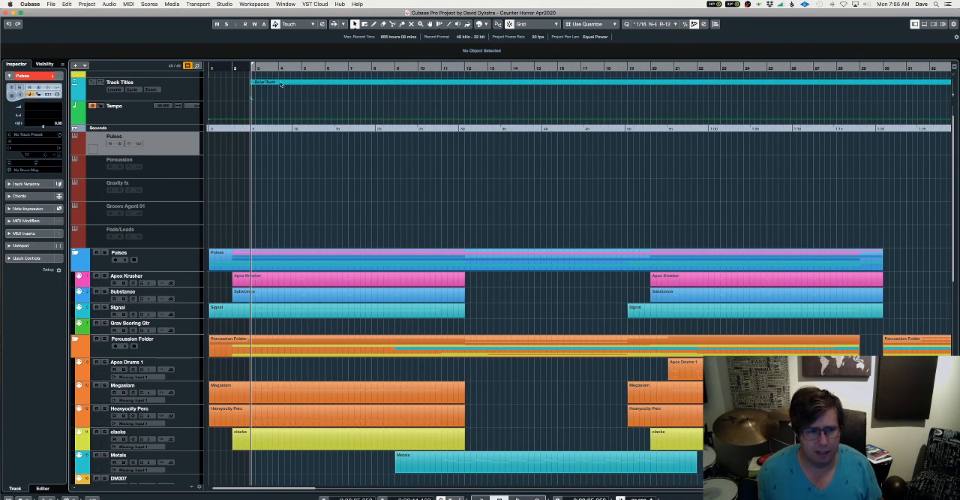
pyautogui.scroll(1, 313, 88)
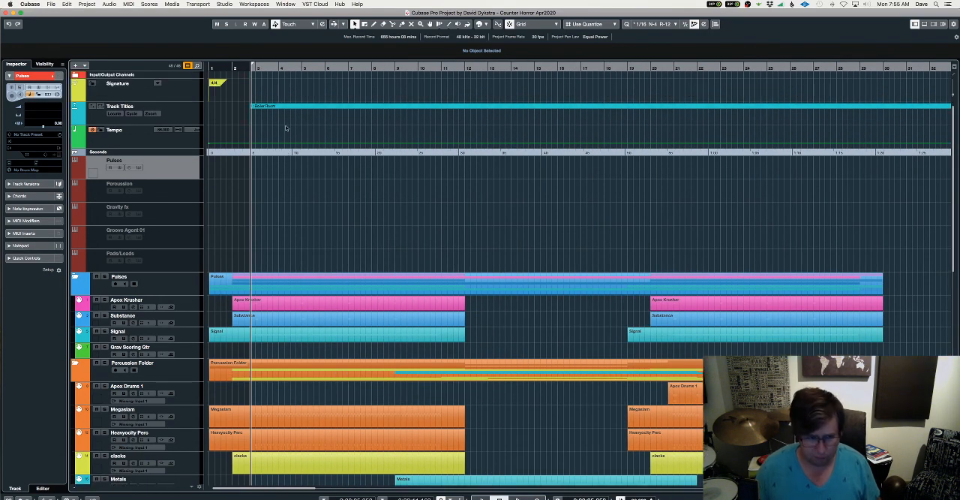
# Select the Signature track and the Tempo track in turn to check the project's meter and tempo
pyautogui.click(190, 94)
pyautogui.click(181, 142)
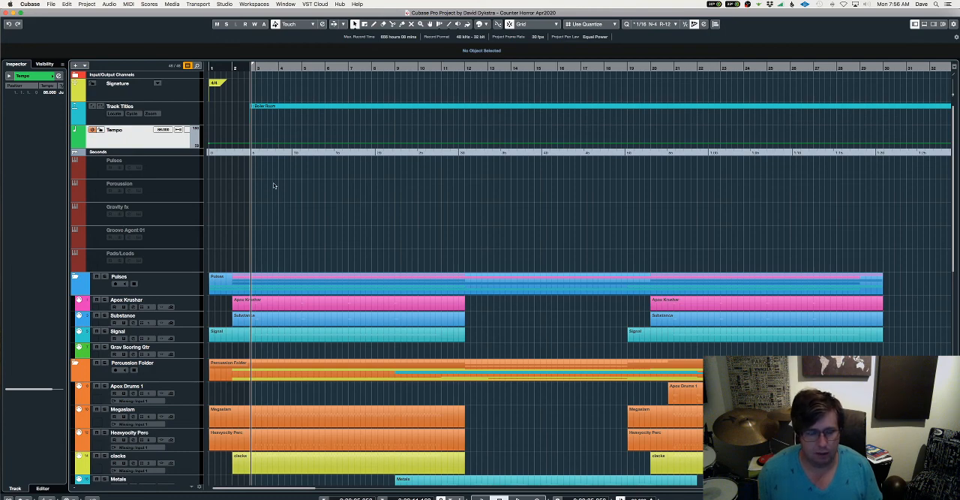
pyautogui.scroll(-3, 273, 183)
pyautogui.scroll(3, 261, 171)
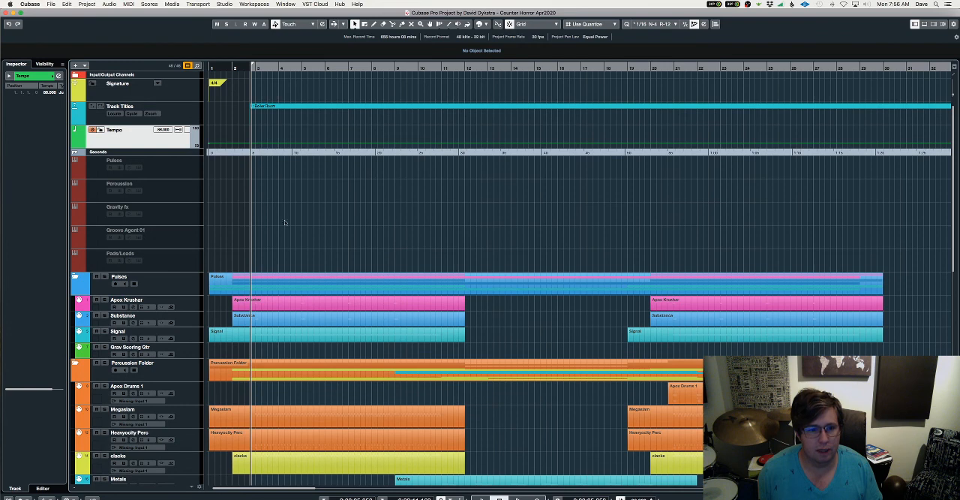
# Export the project as the MIDI file midi transfer.midi, replacing the existing file and accepting the preset export options
pyautogui.click(51, 4)
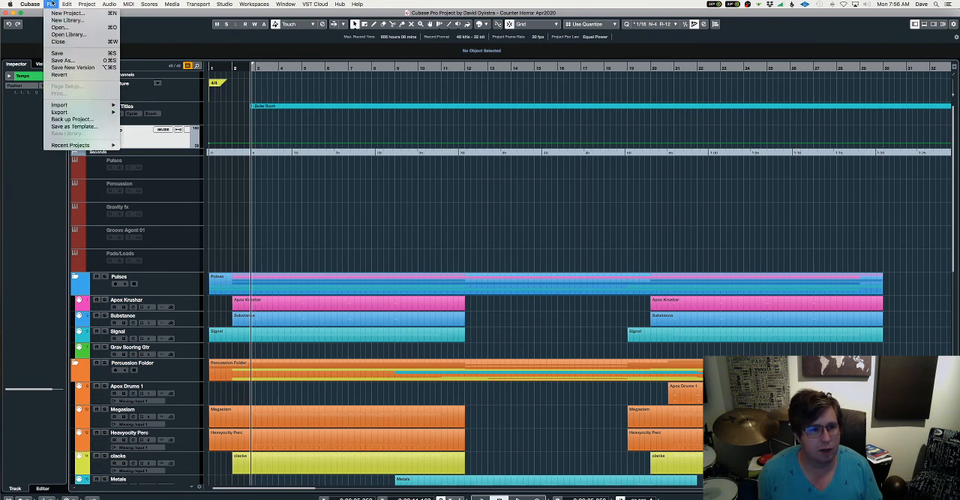
pyautogui.moveTo(64, 113)
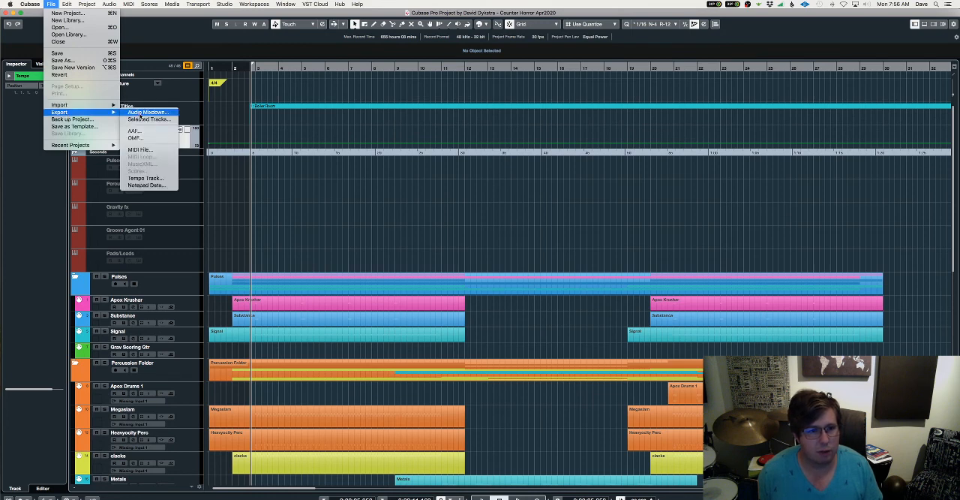
pyautogui.click(132, 150)
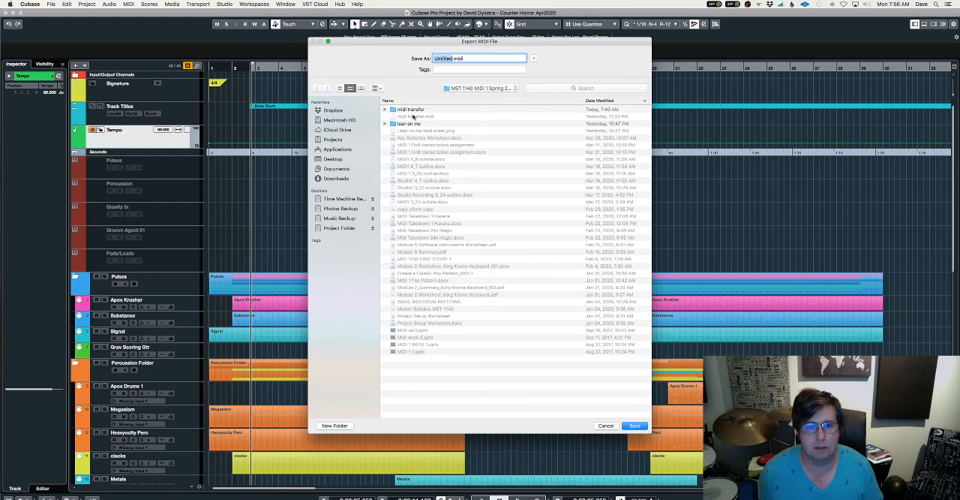
pyautogui.click(412, 116)
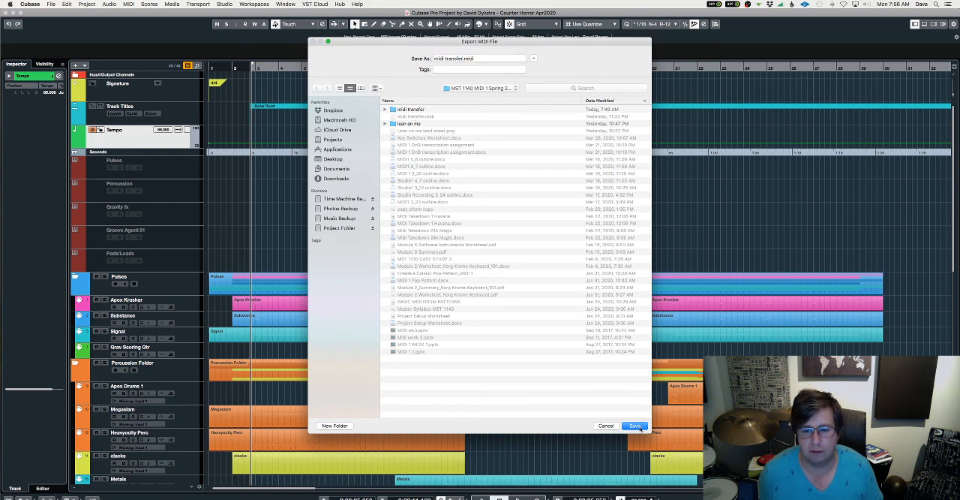
pyautogui.click(638, 425)
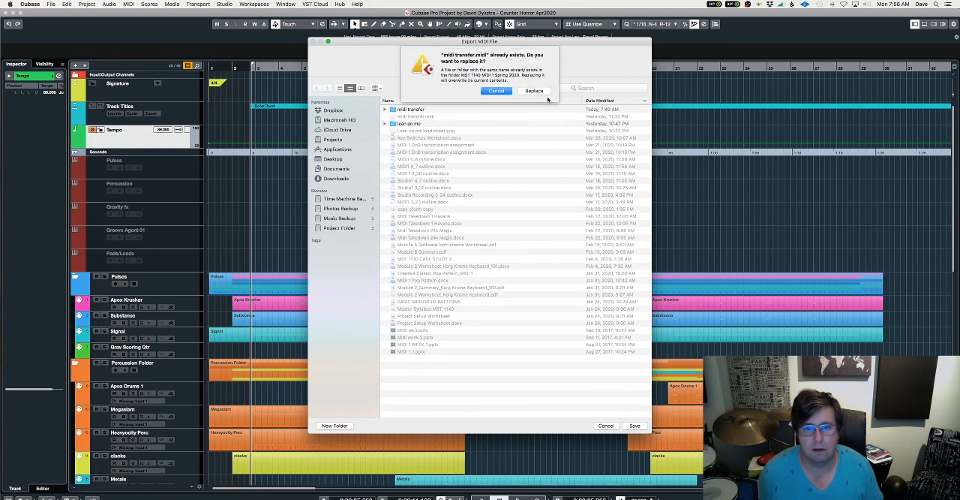
pyautogui.click(542, 93)
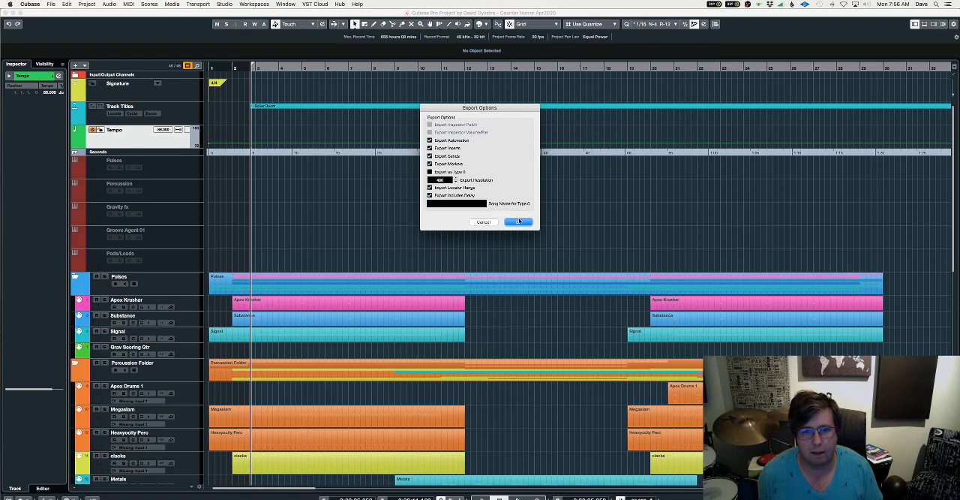
pyautogui.click(520, 222)
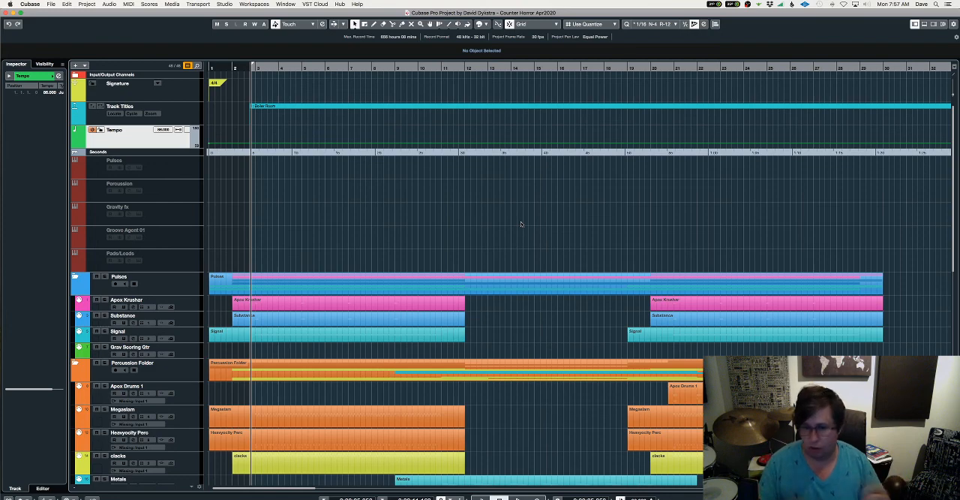
# Switch to the empty midi transfer session in Pro Tools and shift its Edit window slightly sideways
pyautogui.scroll(-6, 449, 244)
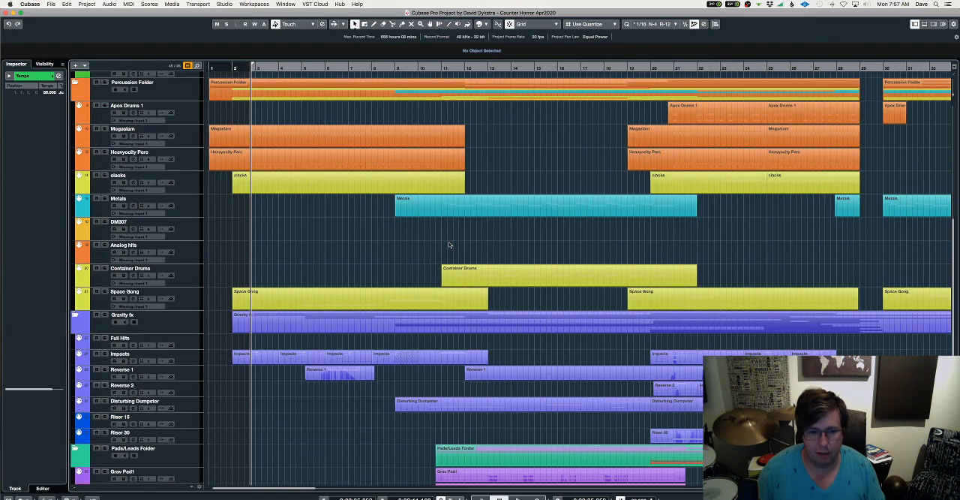
pyautogui.scroll(-2, 449, 245)
pyautogui.scroll(8, 449, 242)
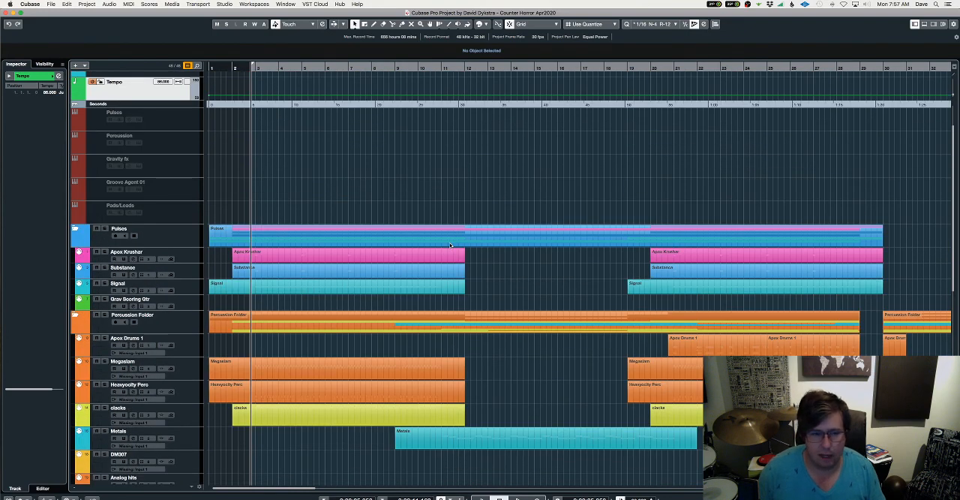
pyautogui.hotkey('ctrl', 'Right')
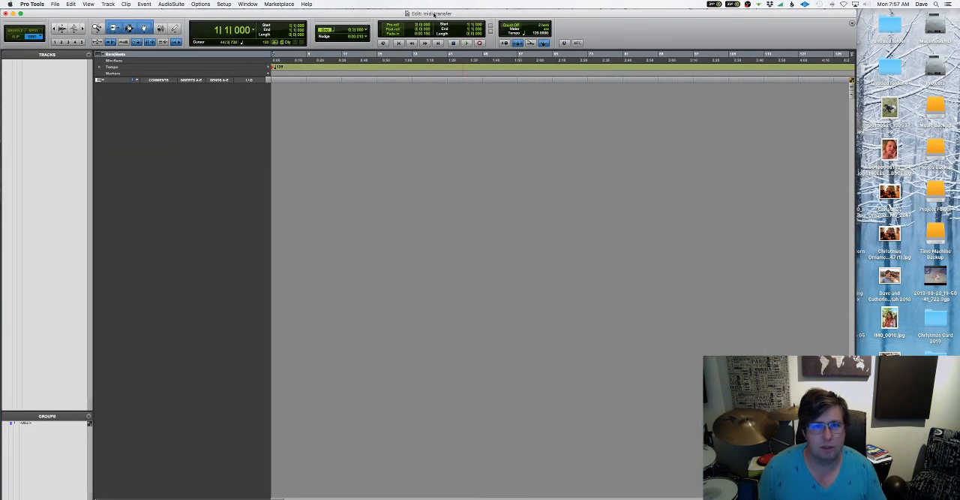
pyautogui.moveTo(435, 15); pyautogui.dragTo(455, 13)
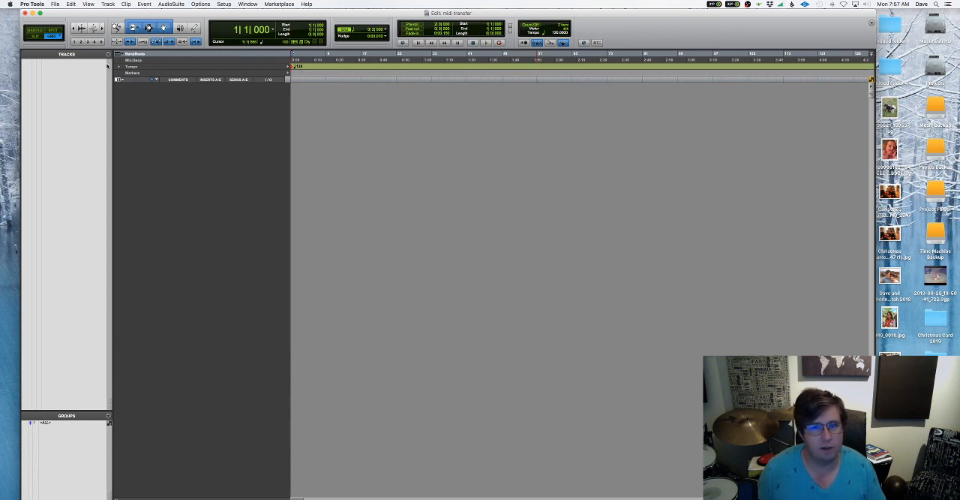
# Start a MIDI import and open the file midi transfer.midi from the MST 1140 MIDI 1 folder
pyautogui.click(55, 4)
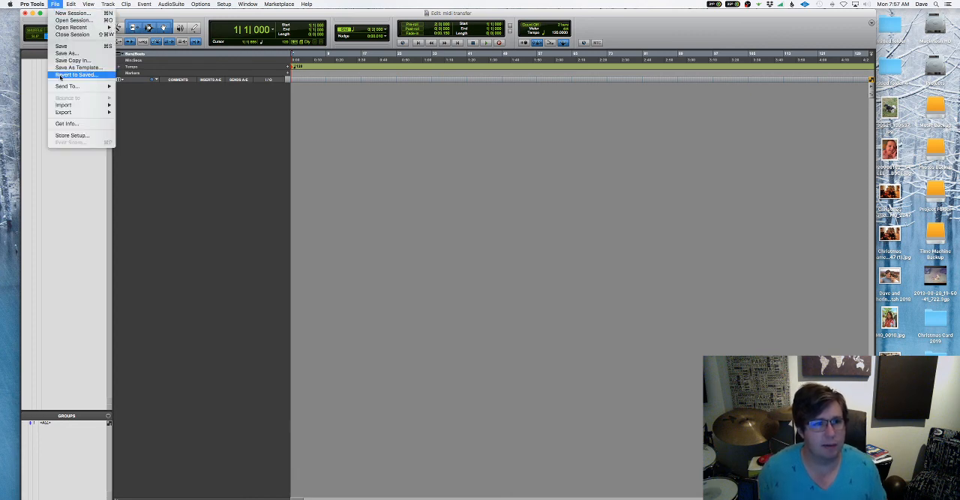
pyautogui.moveTo(66, 105)
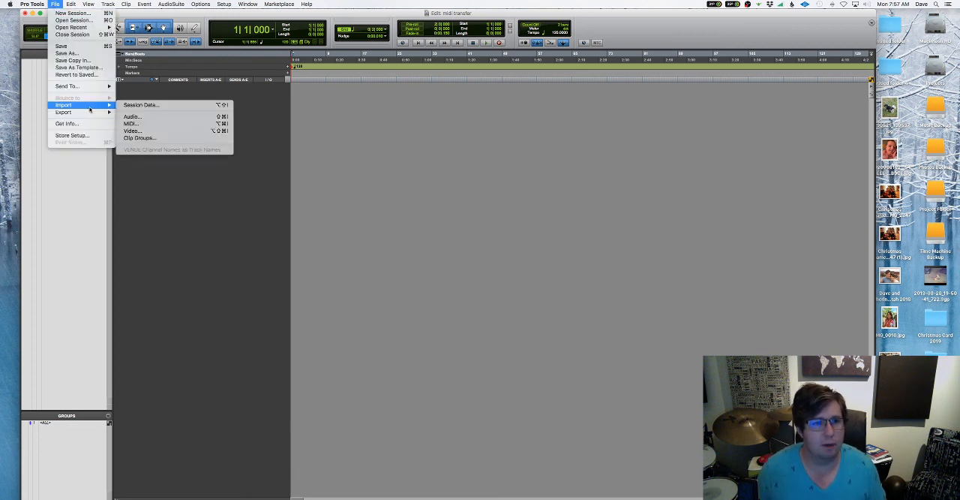
pyautogui.click(156, 128)
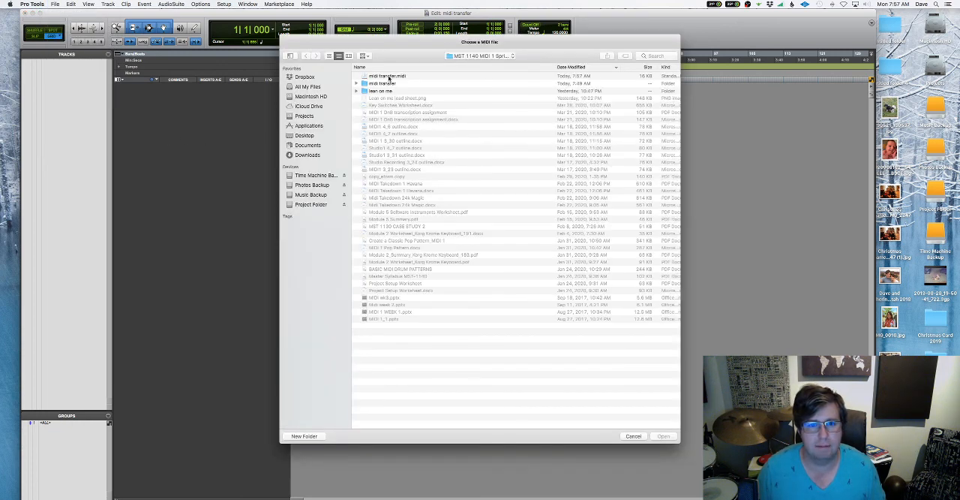
pyautogui.click(390, 76)
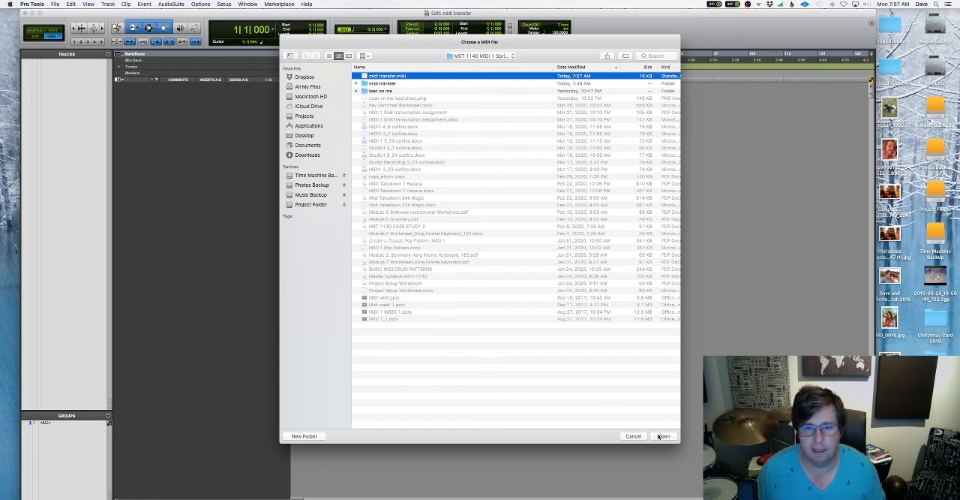
pyautogui.click(660, 436)
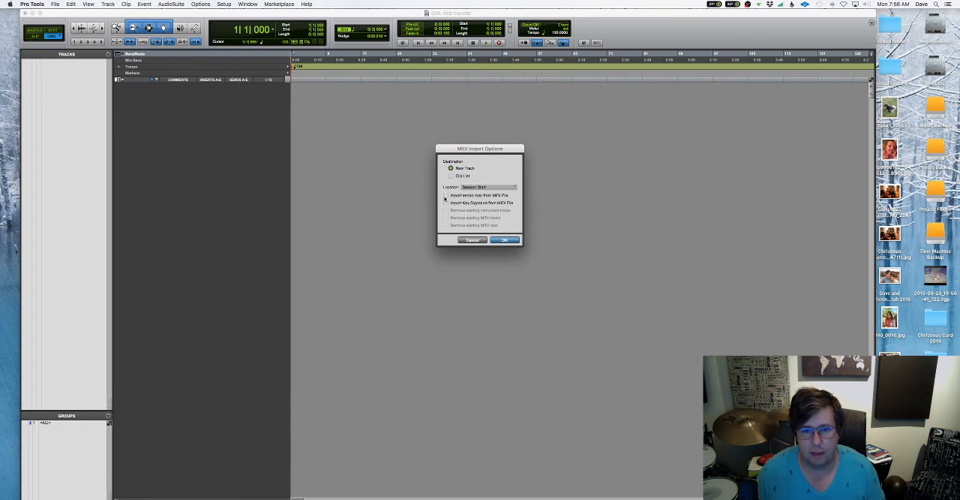
# Import the MIDI to new tracks at Session Start, including the tempo map and key signature from the file
pyautogui.click(445, 196)
pyautogui.click(446, 204)
pyautogui.click(479, 188)
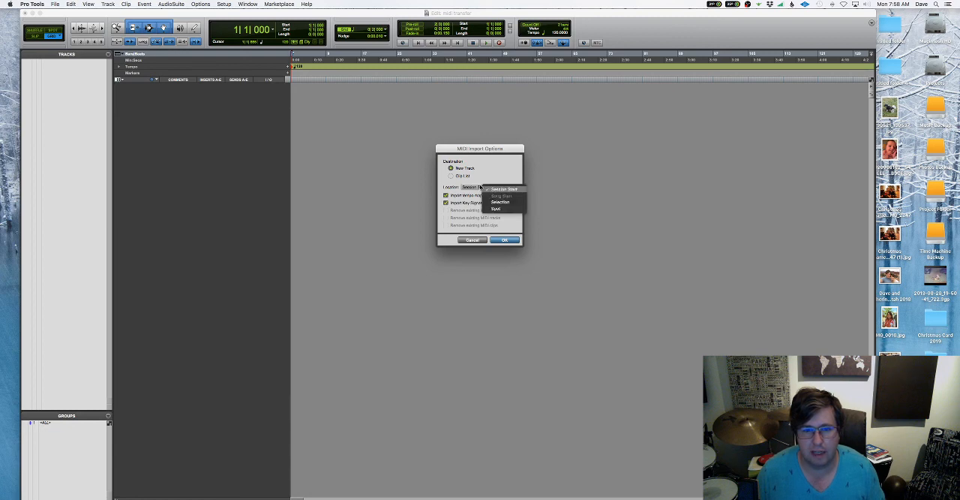
pyautogui.click(453, 185)
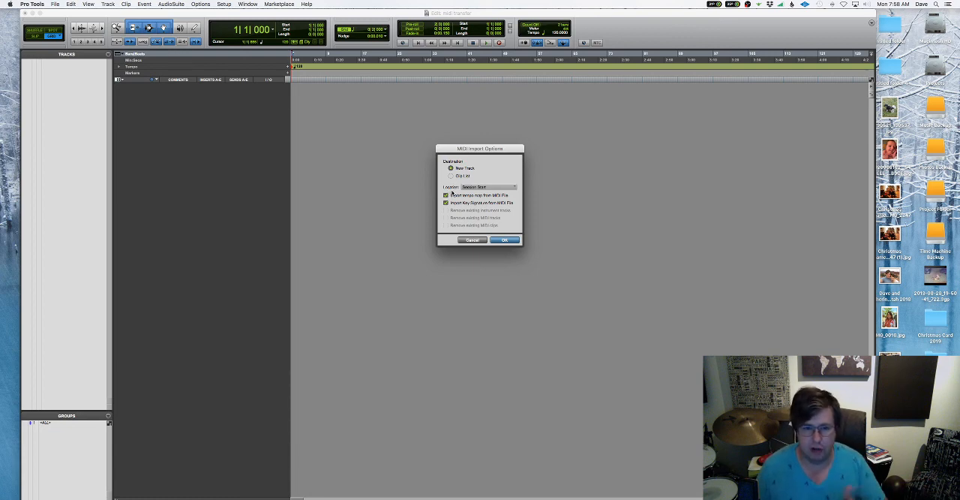
pyautogui.click(507, 240)
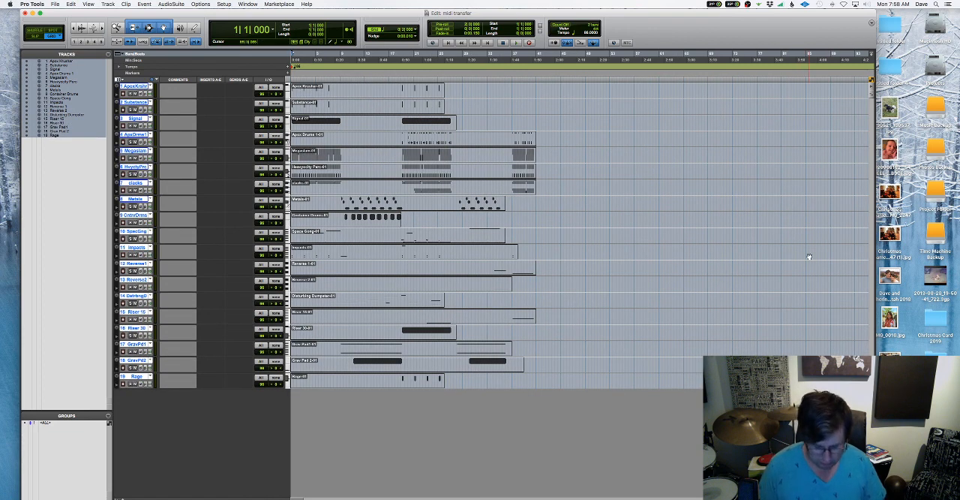
# Examine the imported MIDI tracks at a closer zoom and compare them with the original arrangement in Cubase
pyautogui.press('t')
pyautogui.press('t')
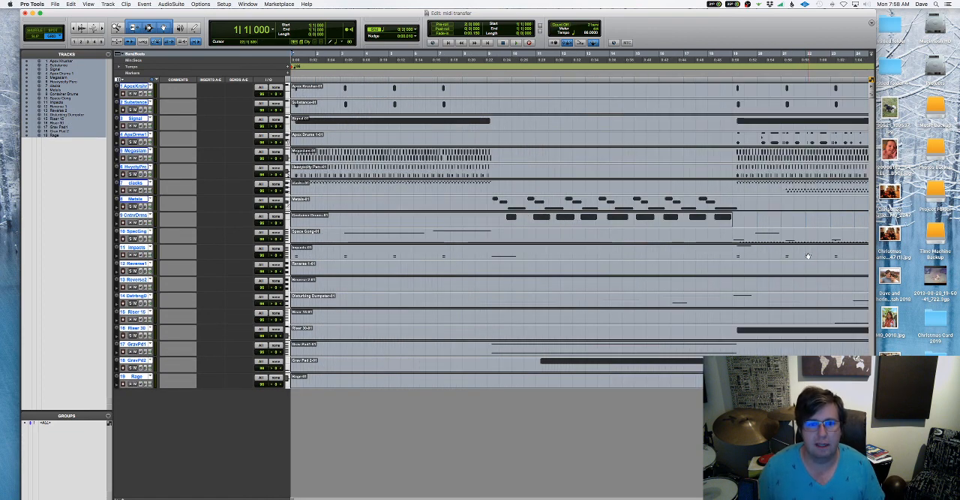
pyautogui.hotkey('ctrl', 'Left')
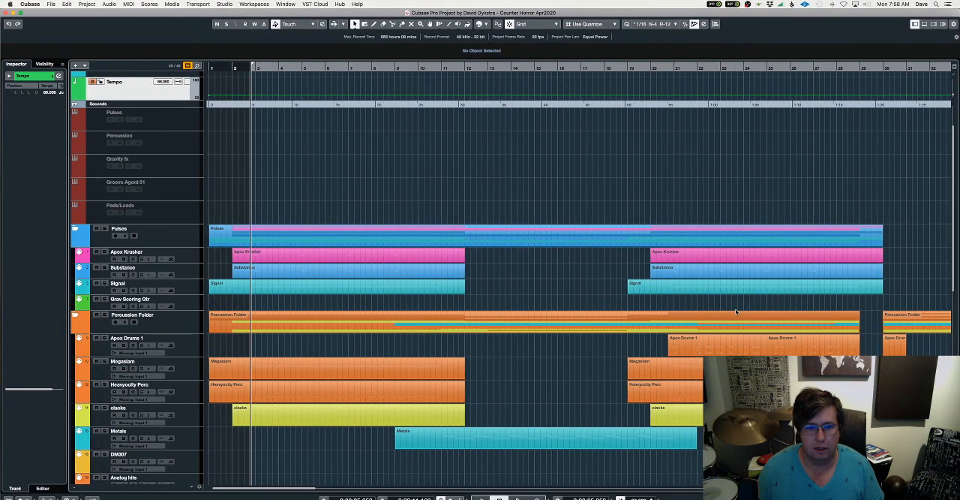
pyautogui.hotkey('ctrl', 'Right')
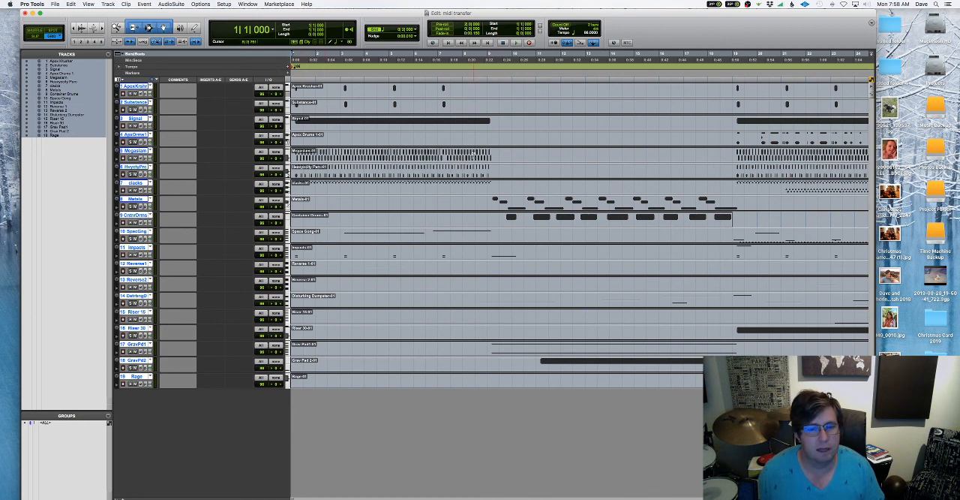
pyautogui.hscroll(5, 441, 160)
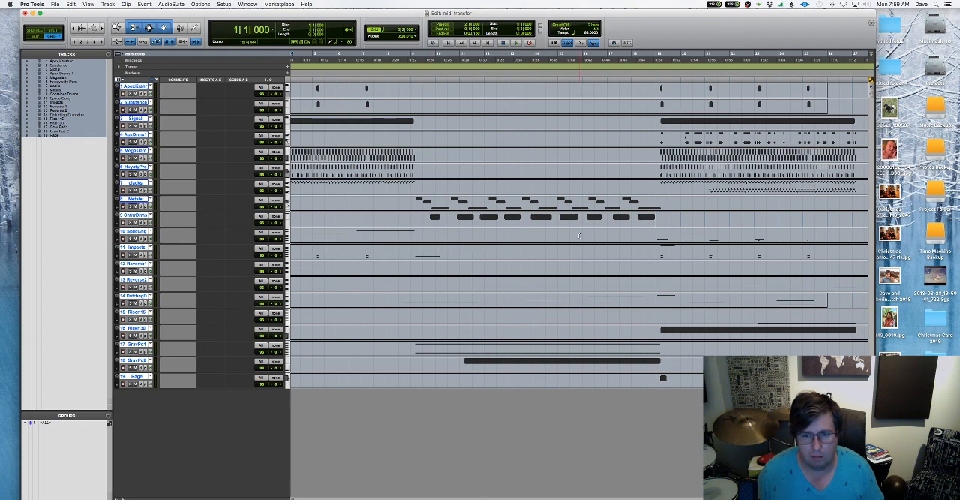
# Examine the imported MIDI clips along the Pro Tools timeline and return to the session start at a closer zoom
pyautogui.hscroll(5, 501, 240)
pyautogui.hscroll(-10, 500, 240)
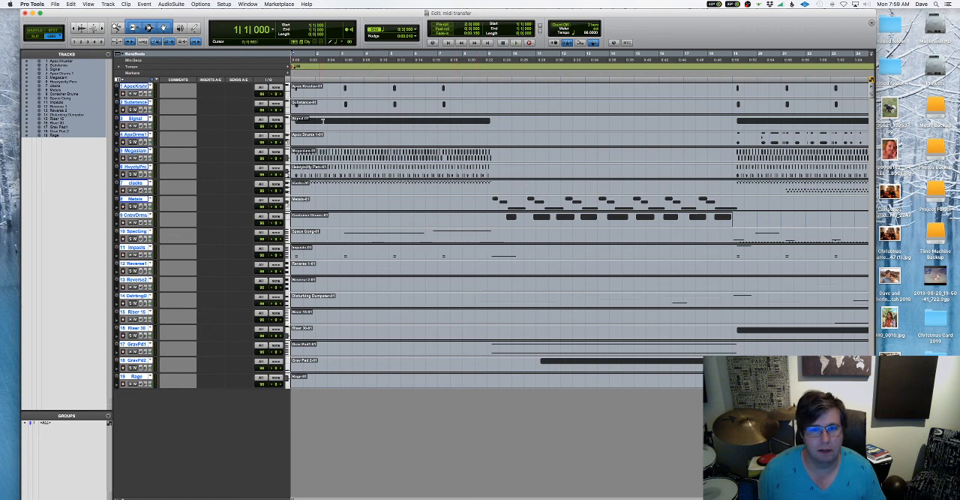
pyautogui.hscroll(10, 570, 203)
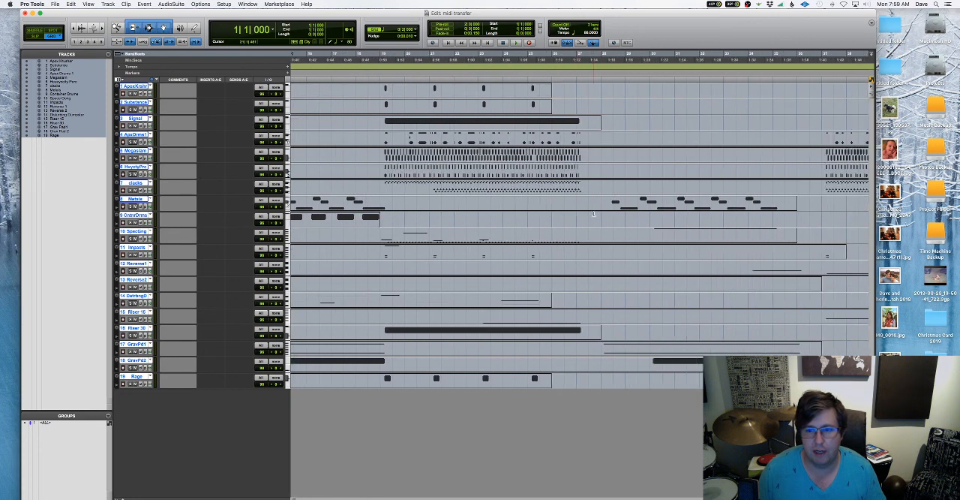
pyautogui.hscroll(-10, 593, 214)
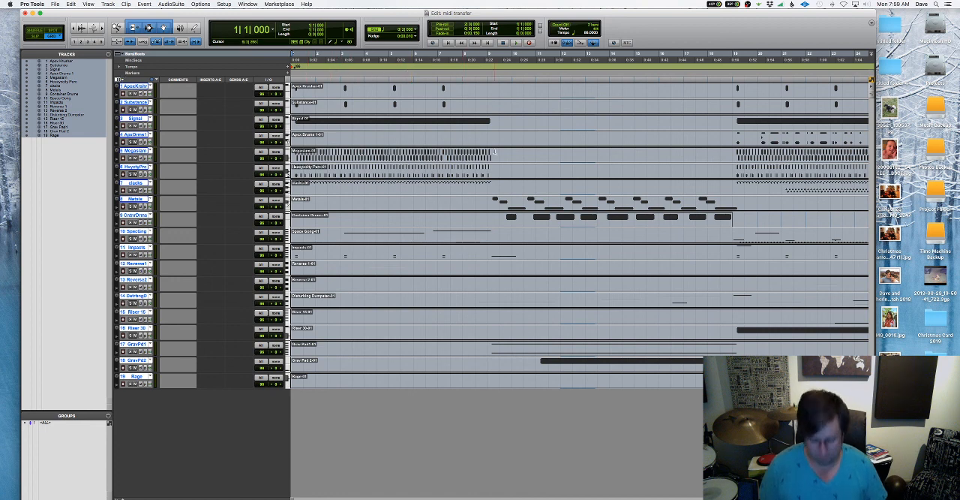
pyautogui.press('t')
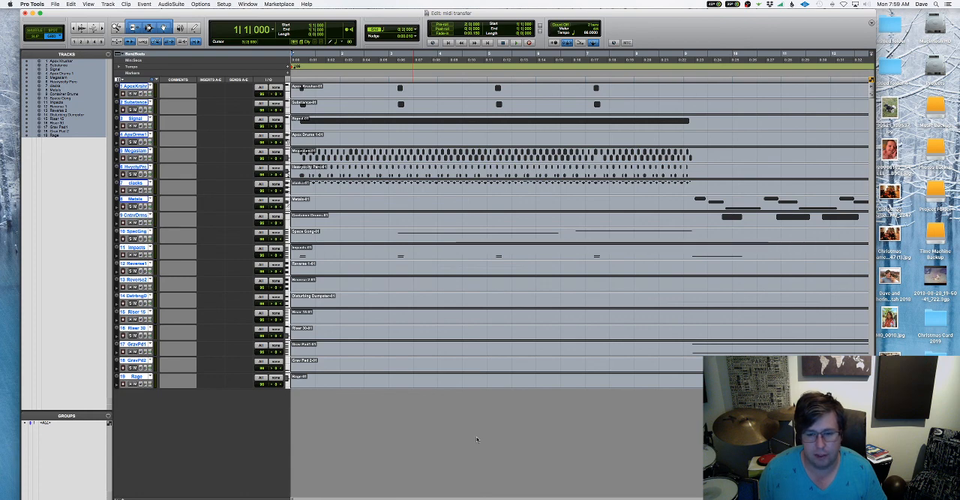
# Switch to Finale and open the file midi transfer.midi from the MST 1140 MIDI 1 folder in Documents
pyautogui.hotkey('ctrl', 'Right')
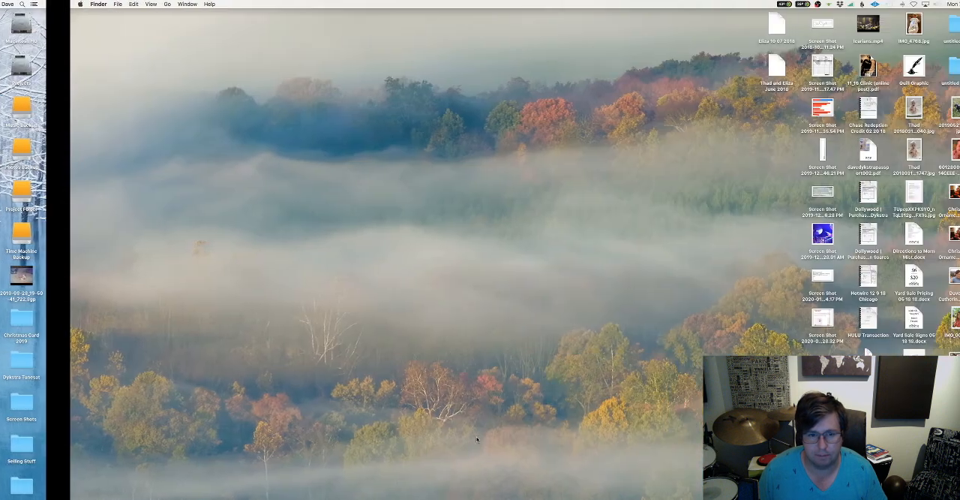
pyautogui.press('super+Tab')
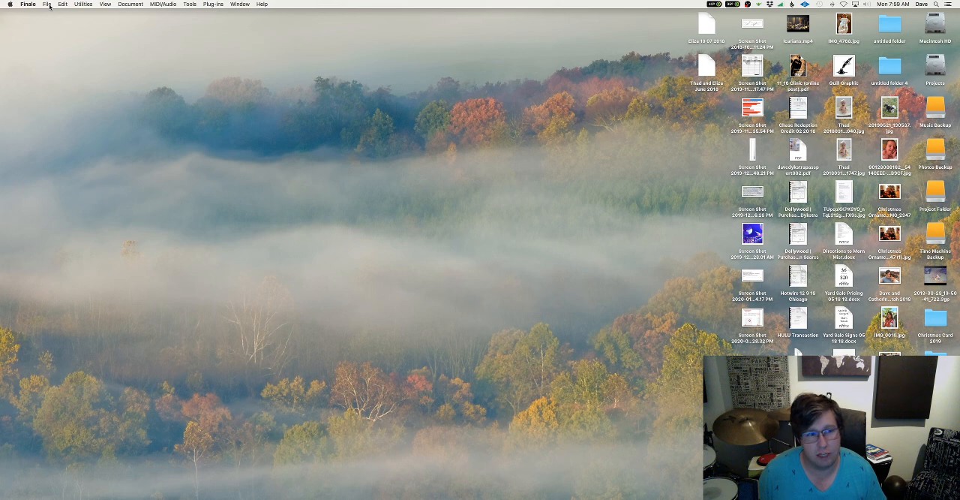
pyautogui.click(48, 4)
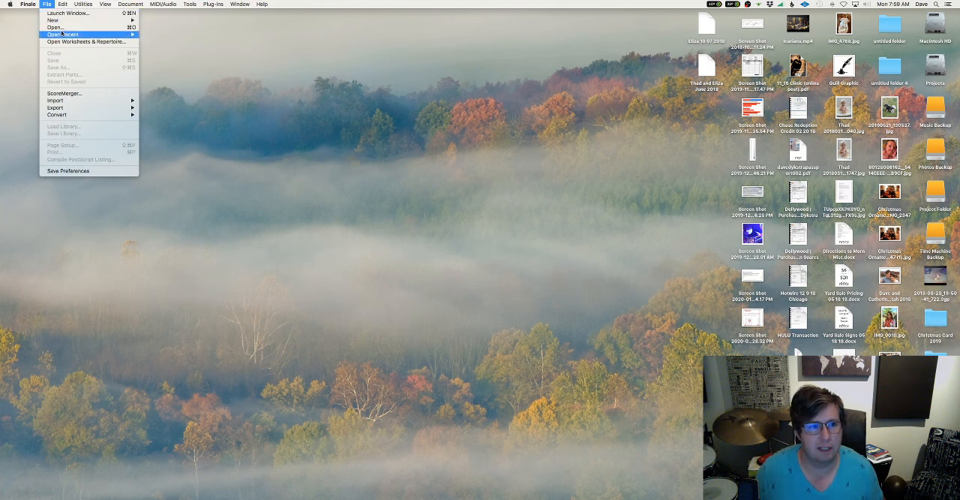
pyautogui.moveTo(63, 34)
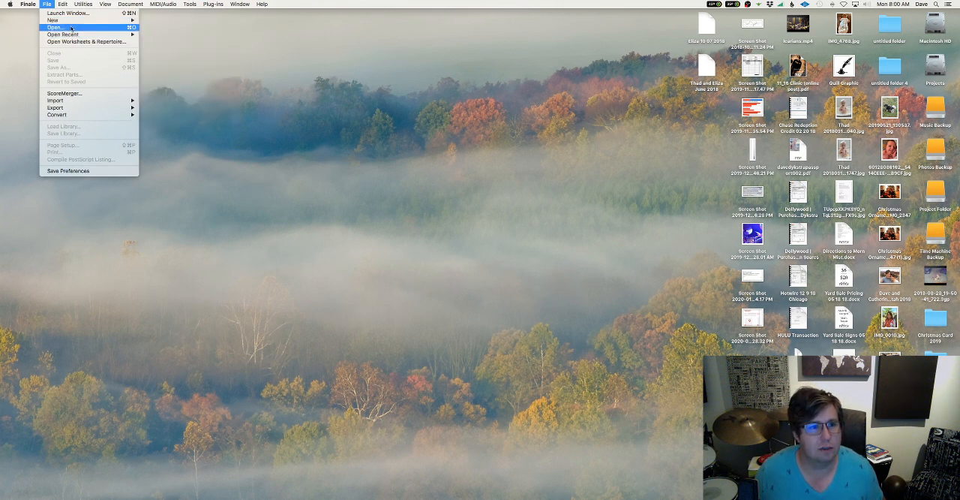
pyautogui.click(71, 28)
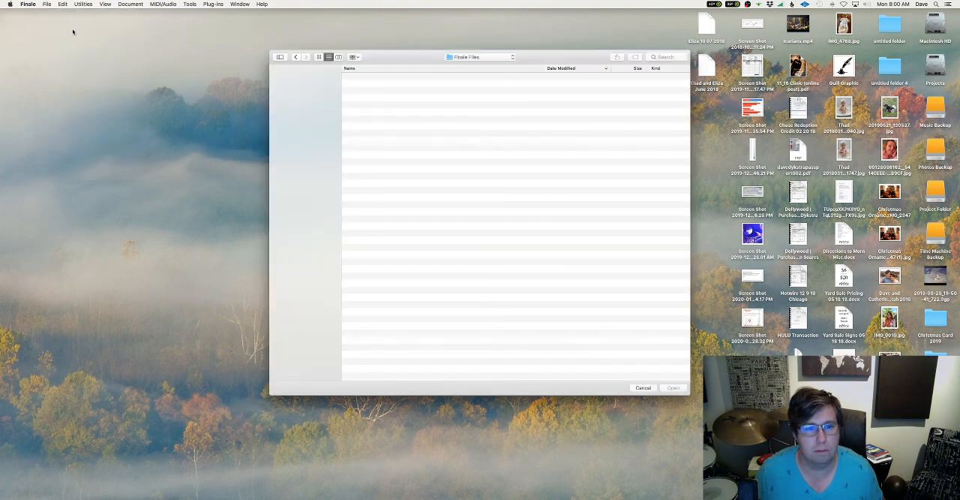
pyautogui.click(300, 157)
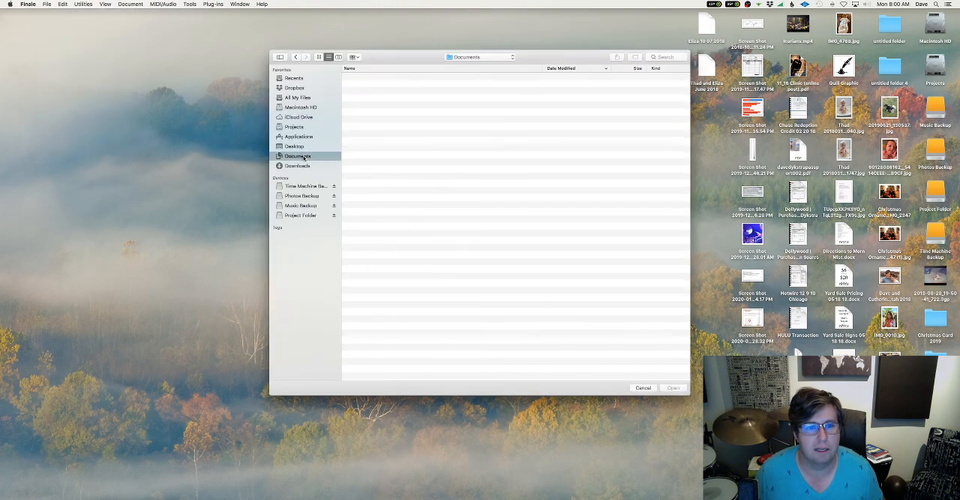
pyautogui.click(384, 85)
pyautogui.doubleClick(384, 84)
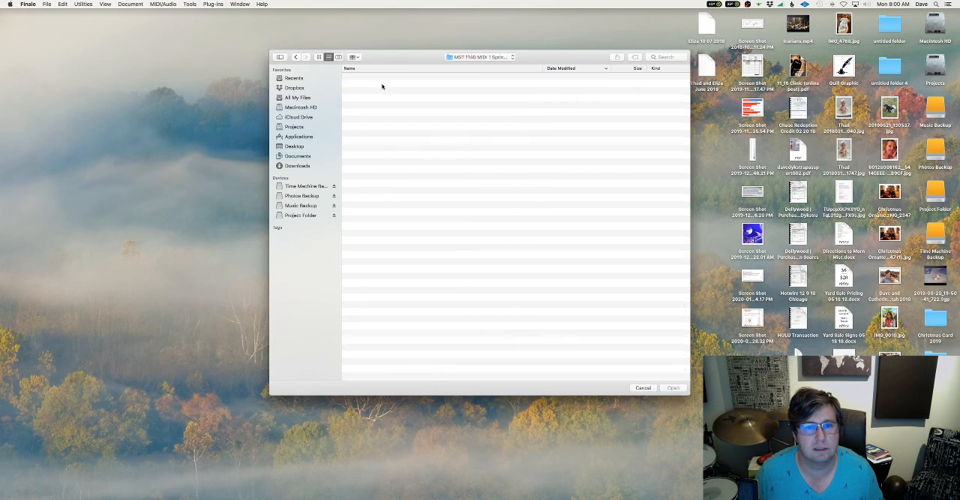
pyautogui.click(382, 77)
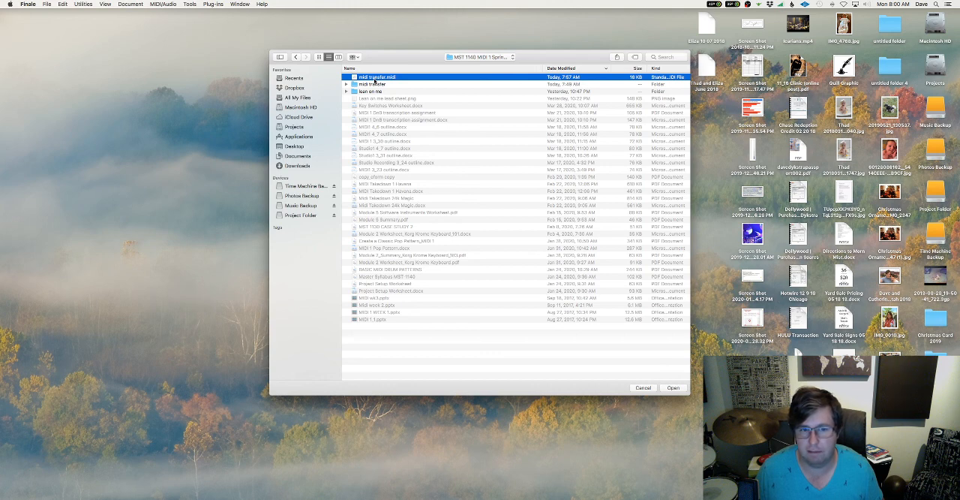
pyautogui.click(673, 388)
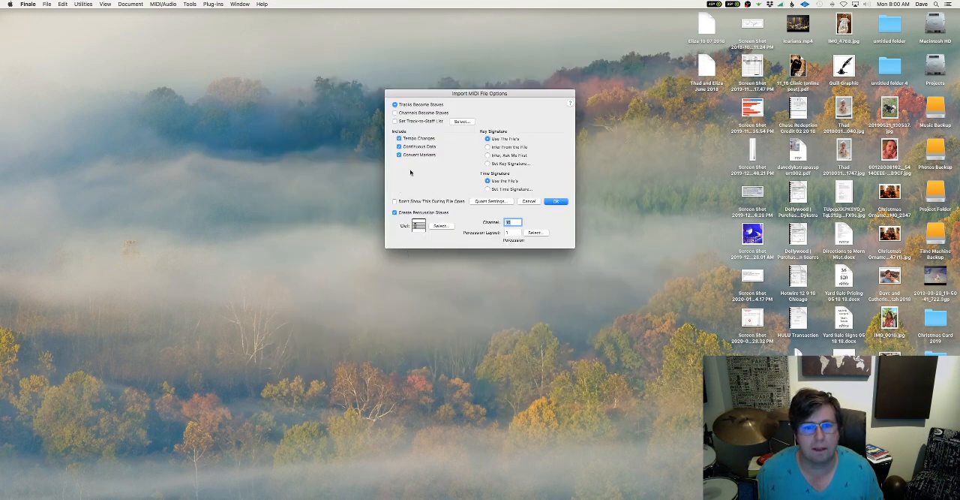
# Set the quantization for the MIDI import to No Tuplets
pyautogui.click(501, 203)
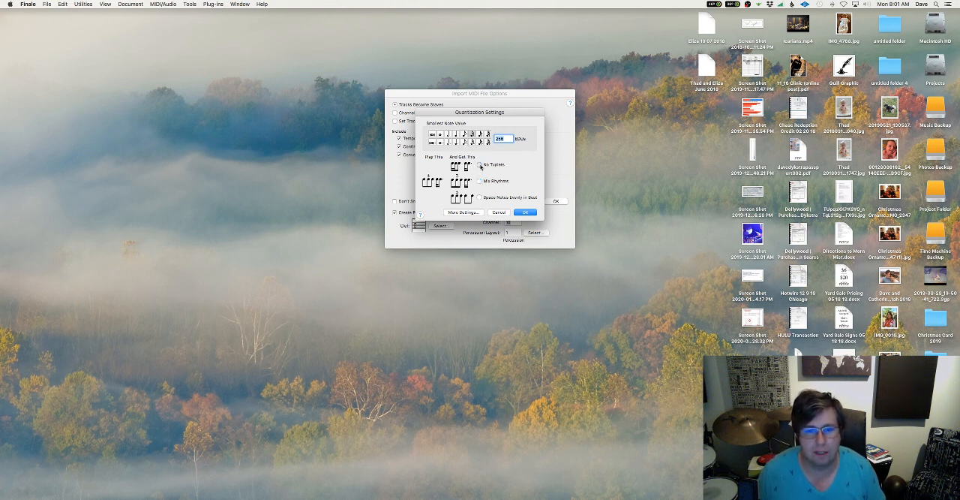
pyautogui.click(479, 164)
pyautogui.click(524, 212)
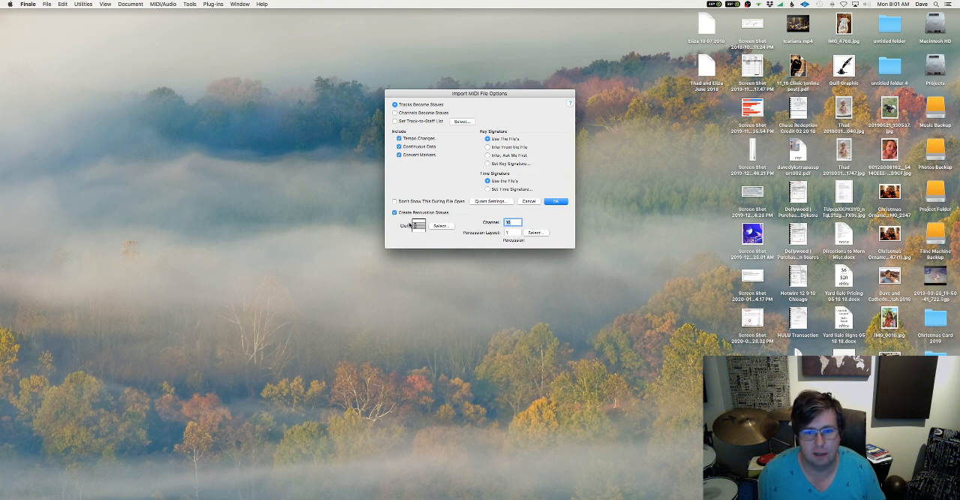
# Keep the percussion clef for the percussion staves on channel 10 and import the MIDI file with tracks becoming staves
pyautogui.click(518, 222)
pyautogui.click(441, 227)
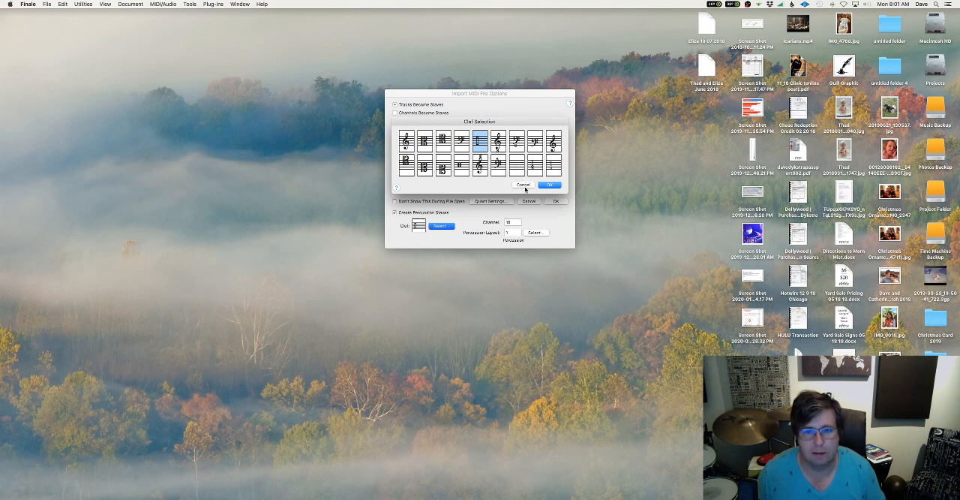
pyautogui.click(548, 186)
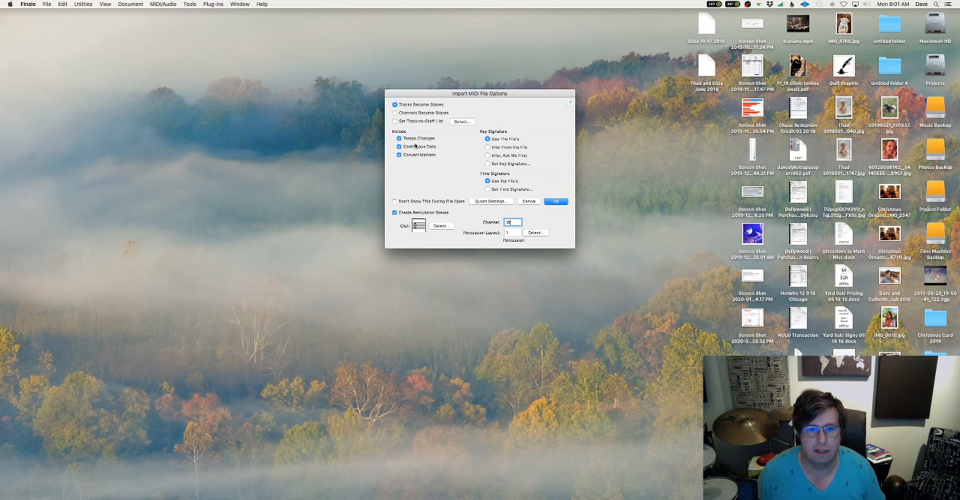
pyautogui.click(556, 202)
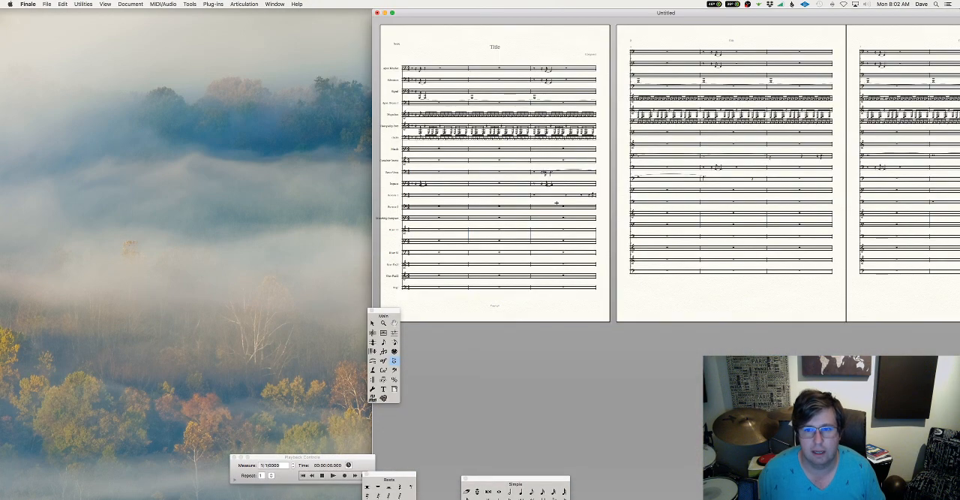
# Examine the notation of the imported tracks across the pages of the score
pyautogui.hscroll(8, 557, 203)
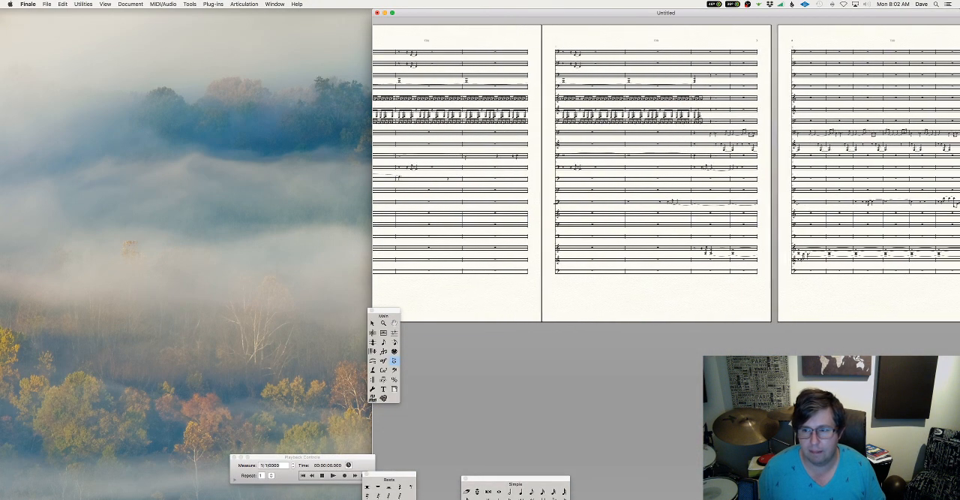
pyautogui.hscroll(10, 556, 202)
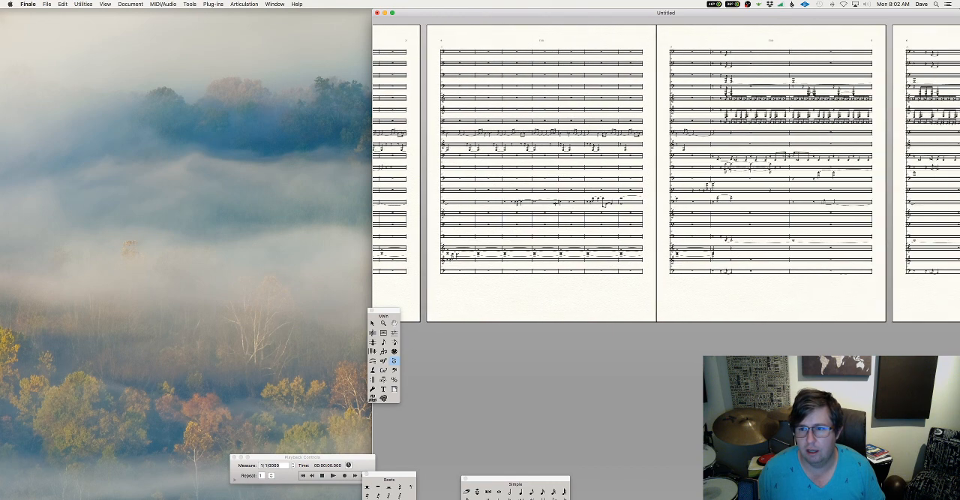
pyautogui.hscroll(1, 556, 203)
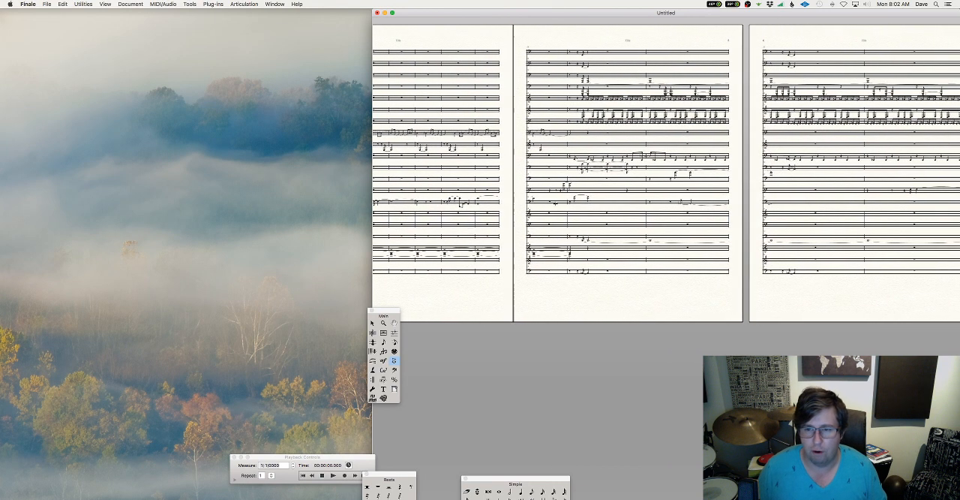
pyautogui.hscroll(8, 557, 204)
pyautogui.hscroll(10, 557, 204)
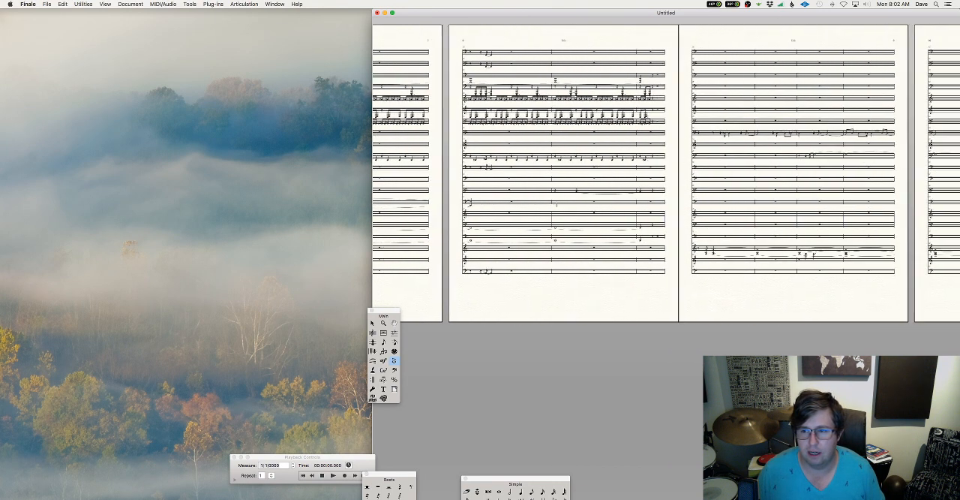
pyautogui.hscroll(10, 557, 204)
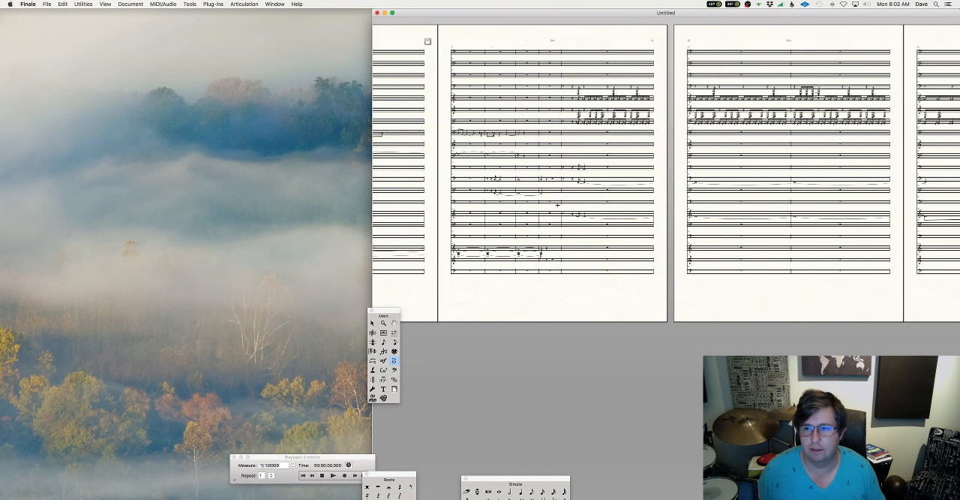
pyautogui.hscroll(-10, 557, 204)
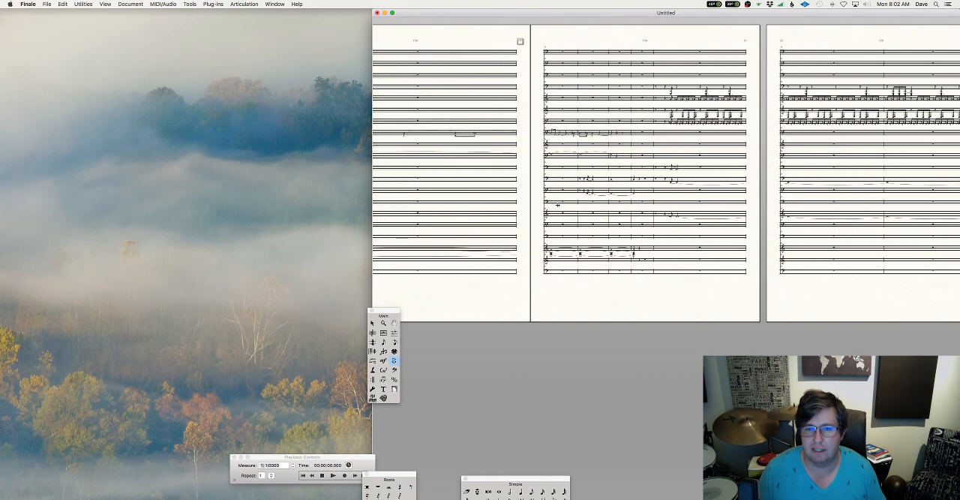
pyautogui.hscroll(-5, 558, 204)
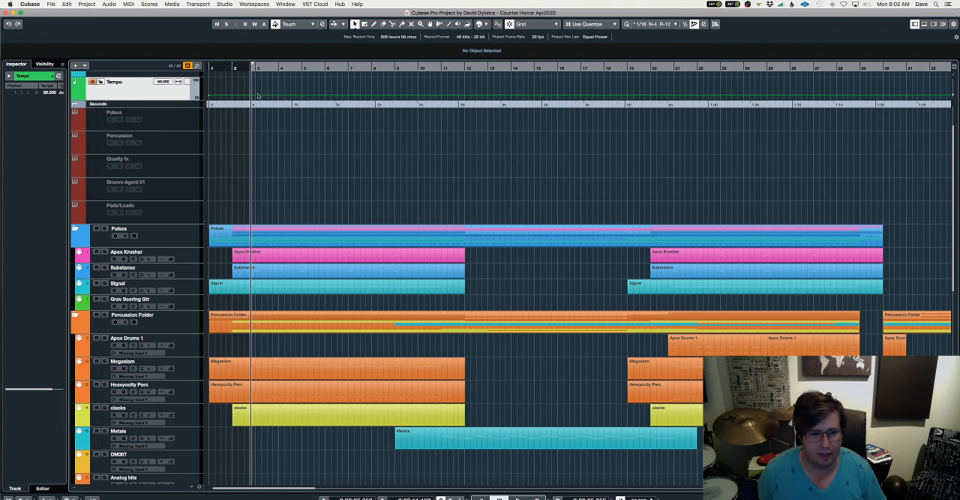
# Audition the Cubase project, soloing the Megaslam and Heavyocity Perc tracks during playback and clearing the solos before stopping
pyautogui.press('space')
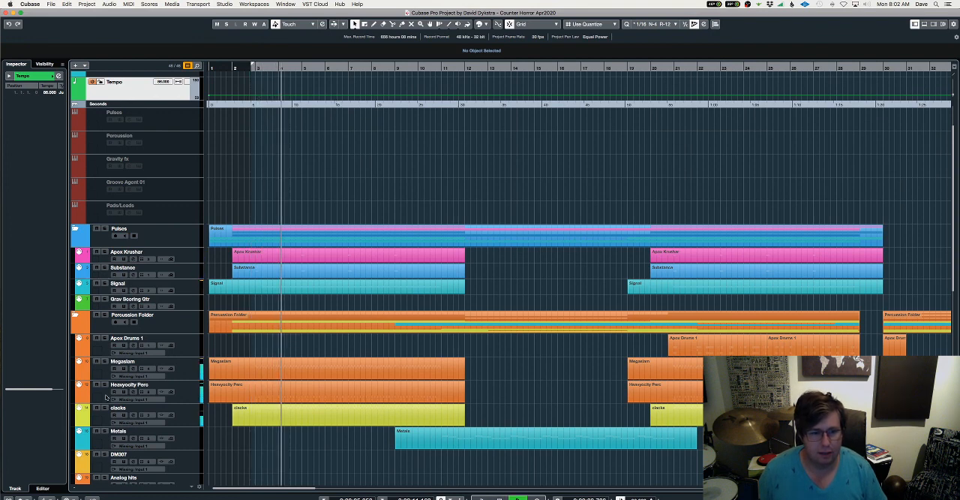
pyautogui.click(105, 361)
pyautogui.click(106, 384)
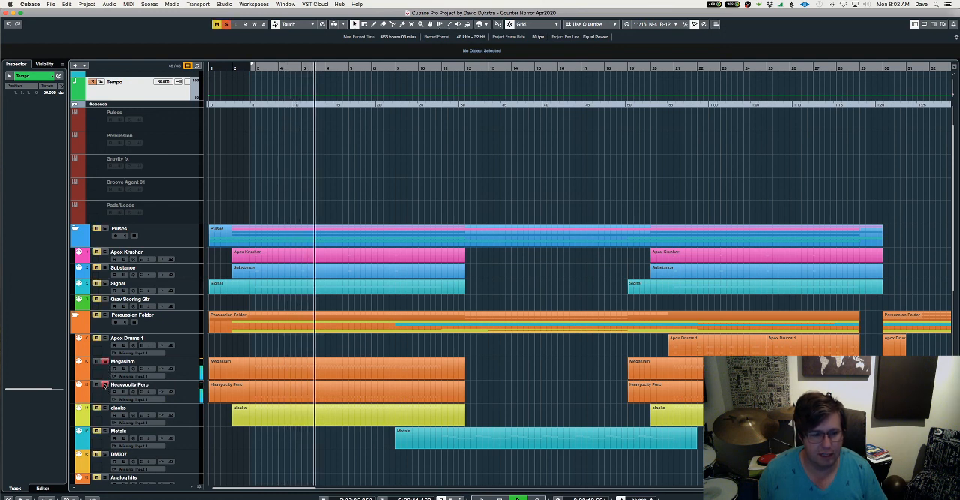
pyautogui.click(105, 362)
pyautogui.press('space')
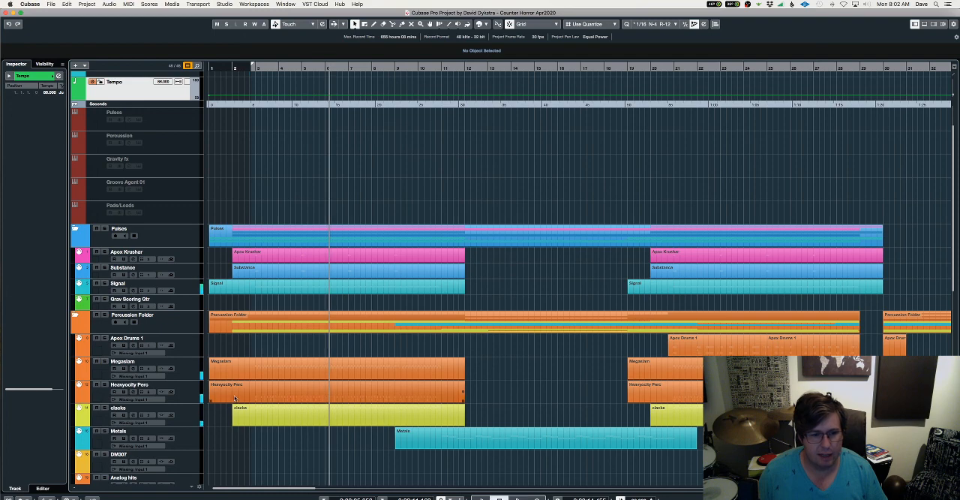
# Review the MIDI tracks in Pro Tools and compare them with the Finale score's opening pages at a closer zoom
pyautogui.hotkey('ctrl', 'Right')
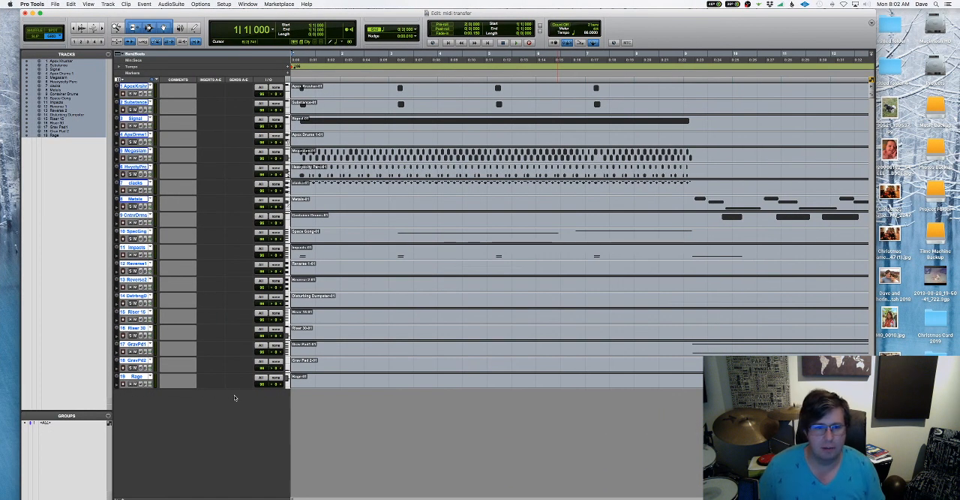
pyautogui.click(352, 239)
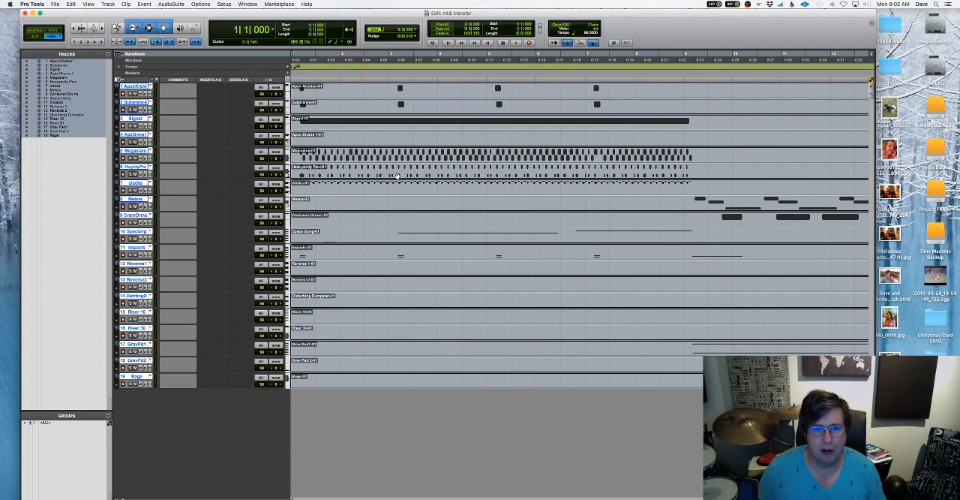
pyautogui.hotkey('ctrl', 'Right')
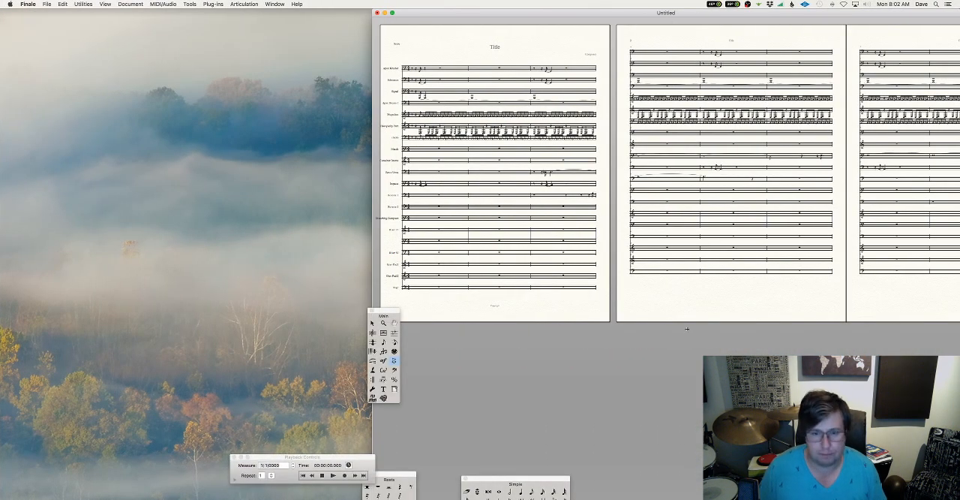
pyautogui.press('super+equal')
pyautogui.press('super+equal')
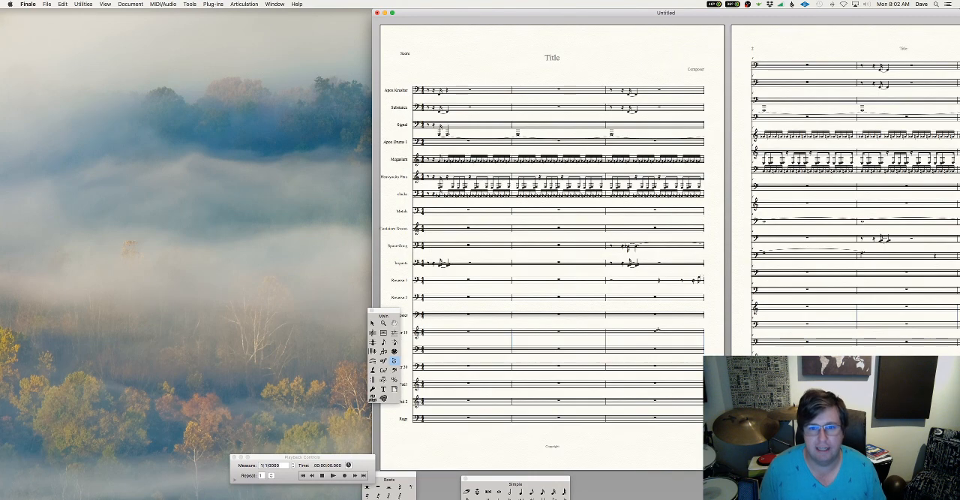
pyautogui.press('super+equal')
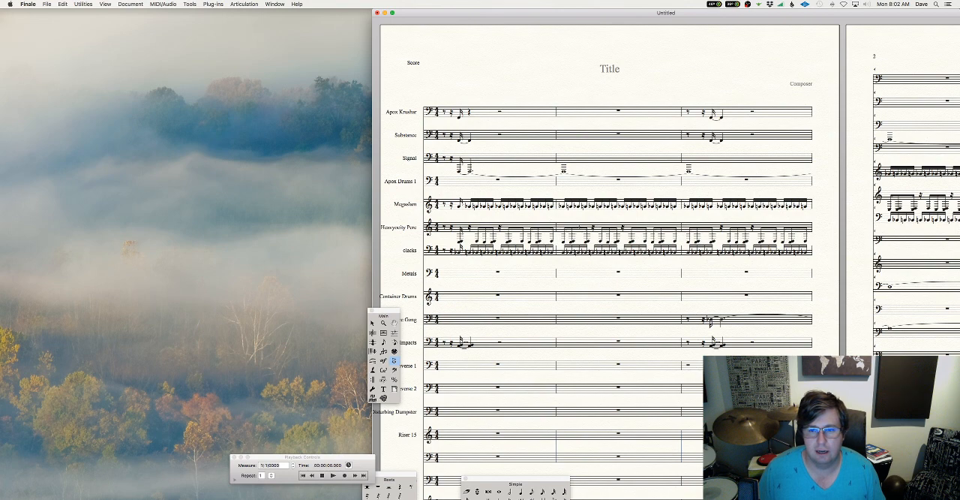
pyautogui.hscroll(10, 542, 218)
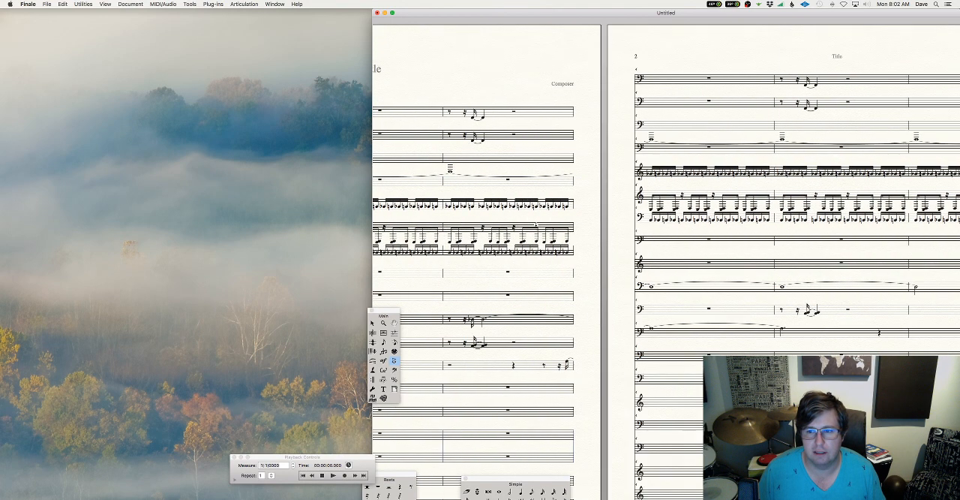
pyautogui.hscroll(10, 535, 223)
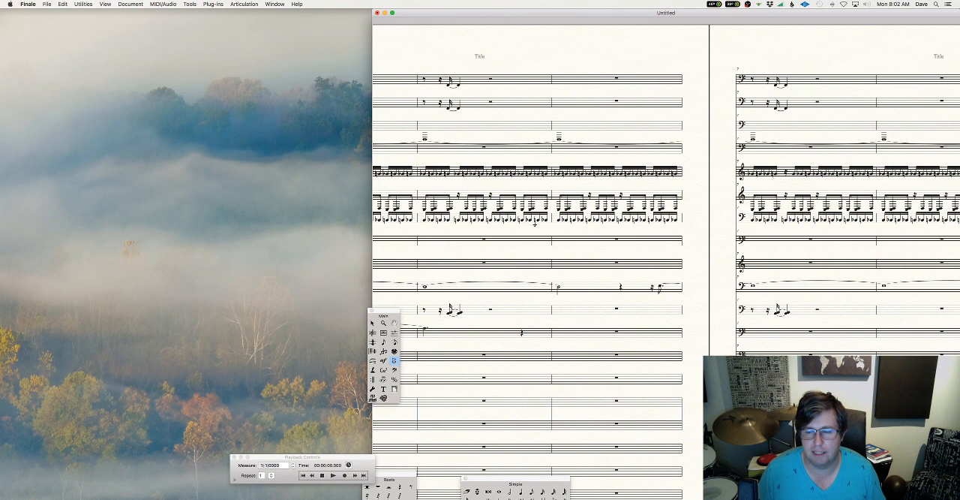
# Examine the imported notation on pages 3 and 4 of the score and return to the first page
pyautogui.hscroll(2, 535, 223)
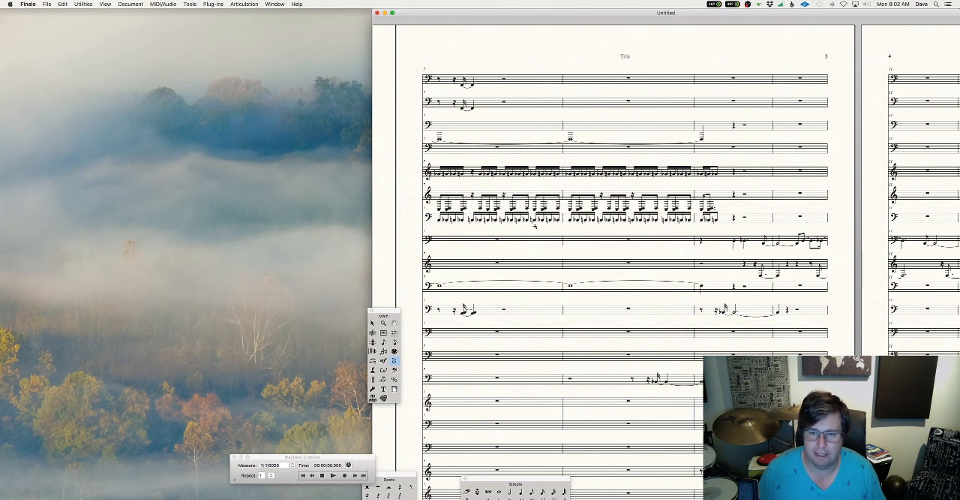
pyautogui.hscroll(3, 535, 225)
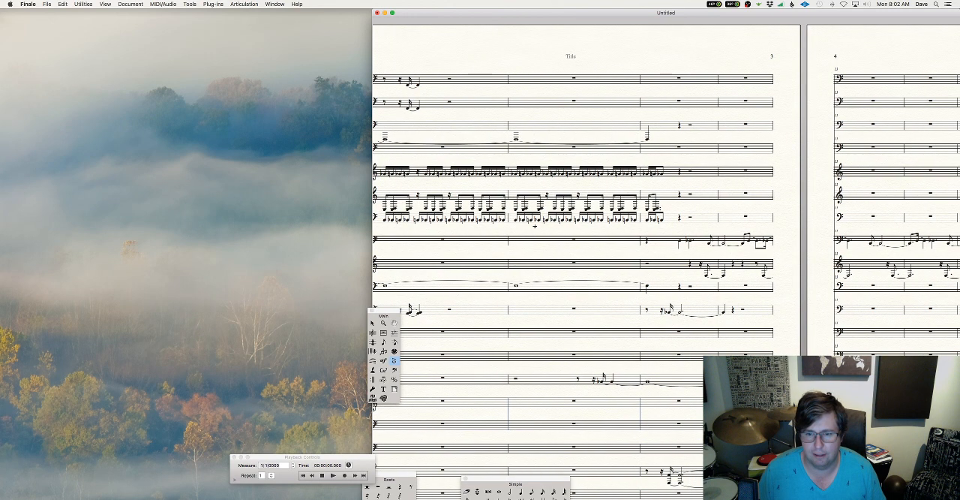
pyautogui.hscroll(4, 535, 226)
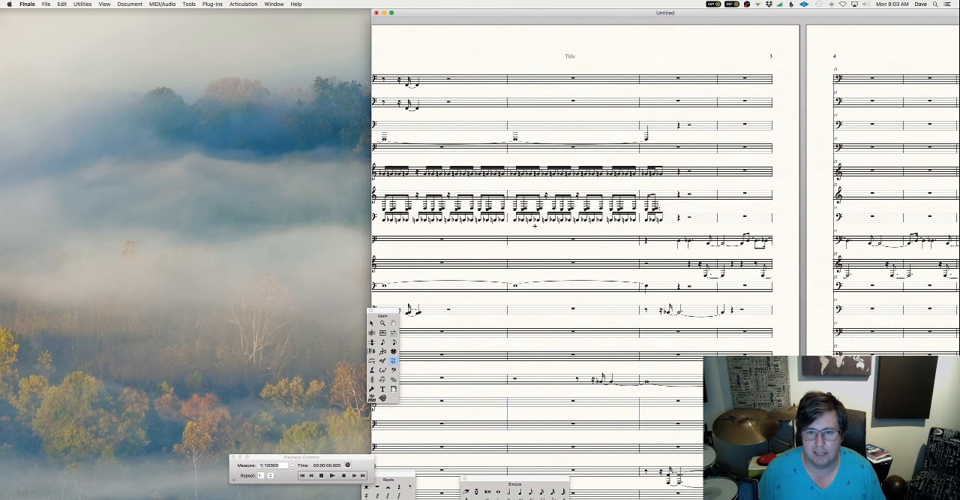
pyautogui.hscroll(14, 535, 225)
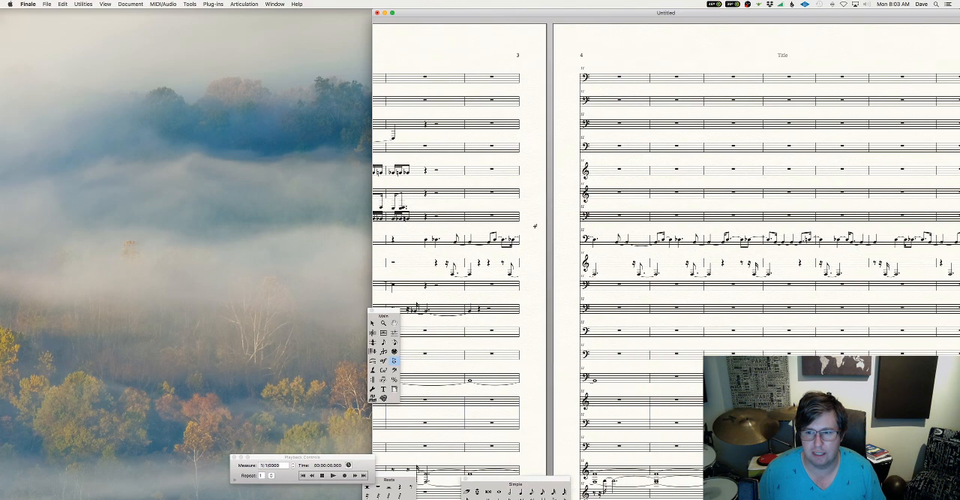
pyautogui.hscroll(5, 535, 225)
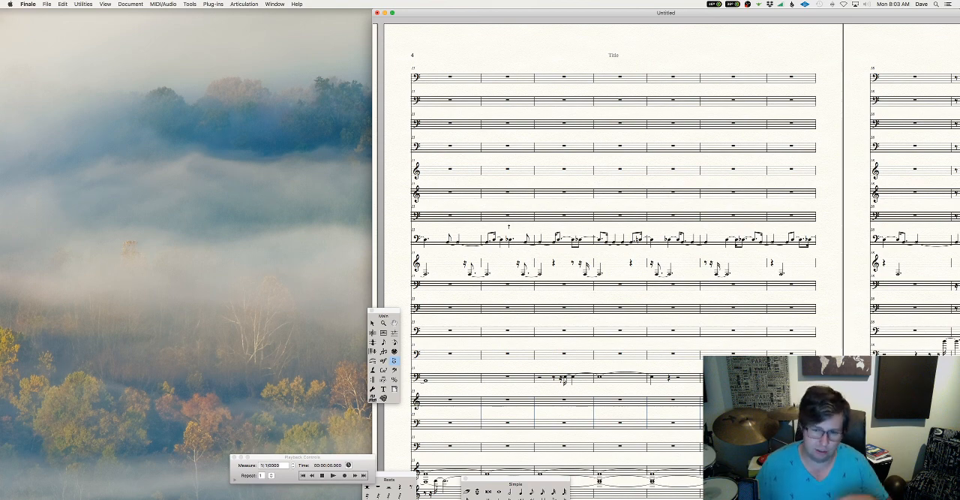
pyautogui.hscroll(-15, 577, 300)
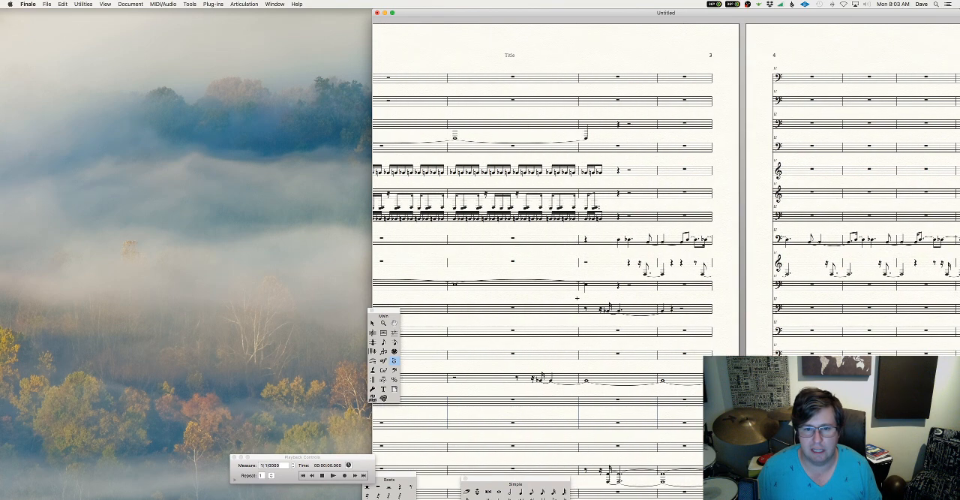
pyautogui.hscroll(-15, 577, 298)
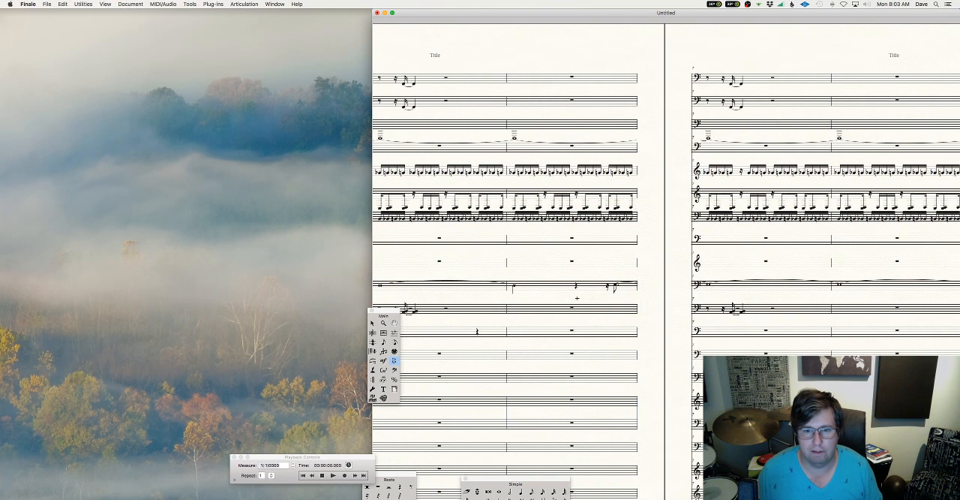
pyautogui.hscroll(-5, 577, 297)
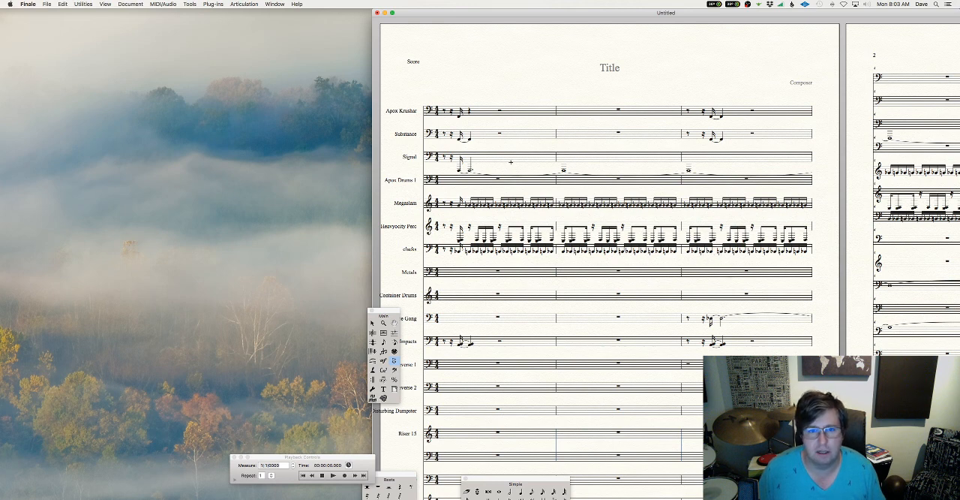
# Close the untitled score without saving it and open the recent Addison and Clark score
pyautogui.click(377, 13)
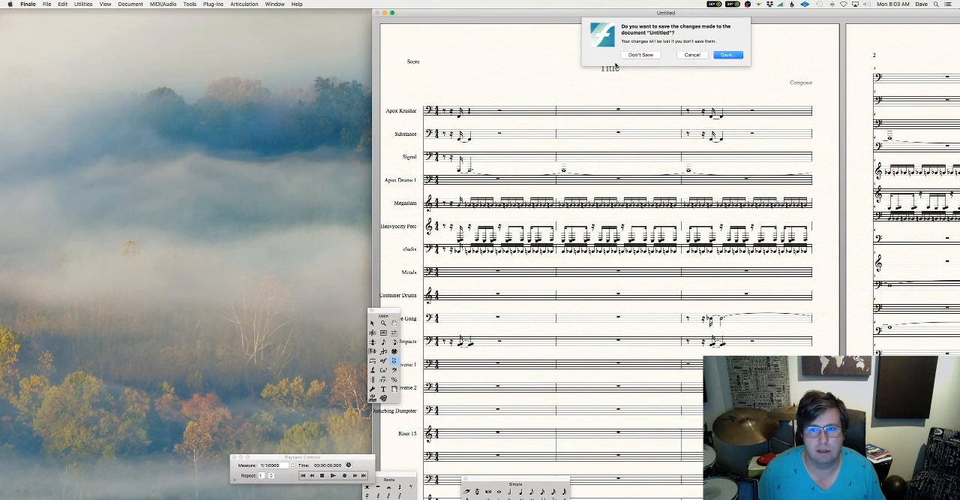
pyautogui.click(636, 56)
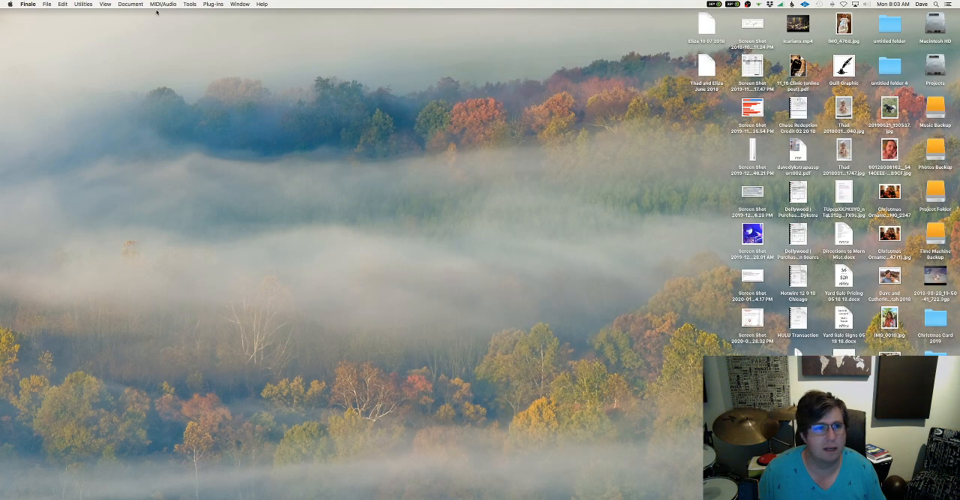
pyautogui.click(46, 3)
pyautogui.moveTo(64, 34)
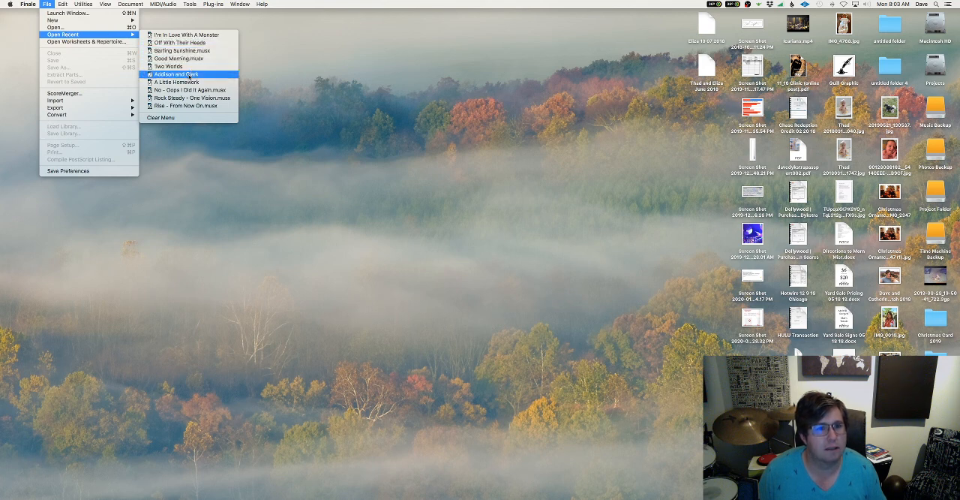
pyautogui.click(190, 75)
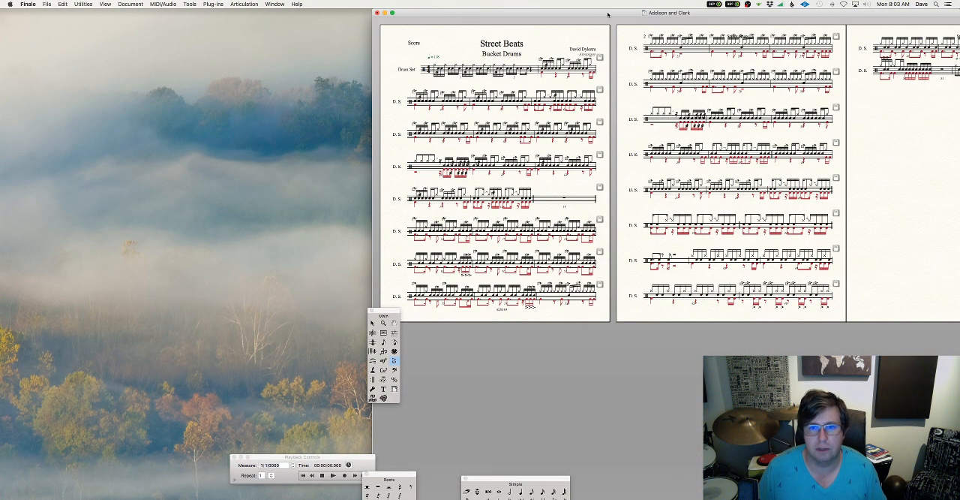
# Move the score window away from the screen edge and review the pages of the Street Beats drum score
pyautogui.moveTo(608, 10); pyautogui.dragTo(455, 3)
pyautogui.hscroll(5, 514, 174)
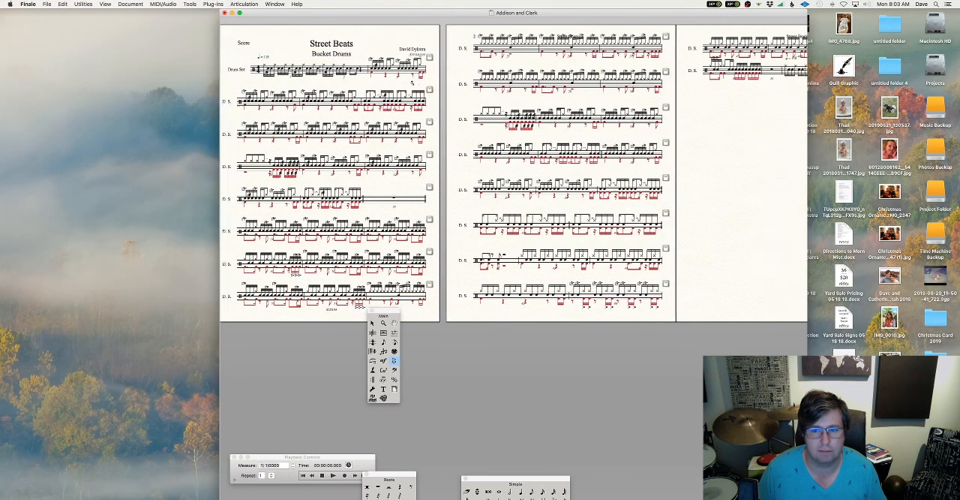
pyautogui.hscroll(4, 412, 82)
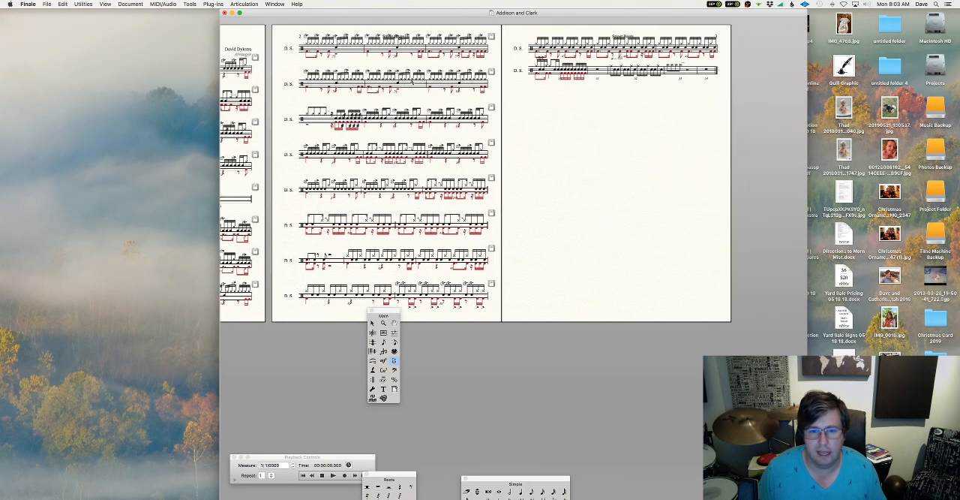
pyautogui.hscroll(-4, 412, 81)
pyautogui.hscroll(-6, 412, 82)
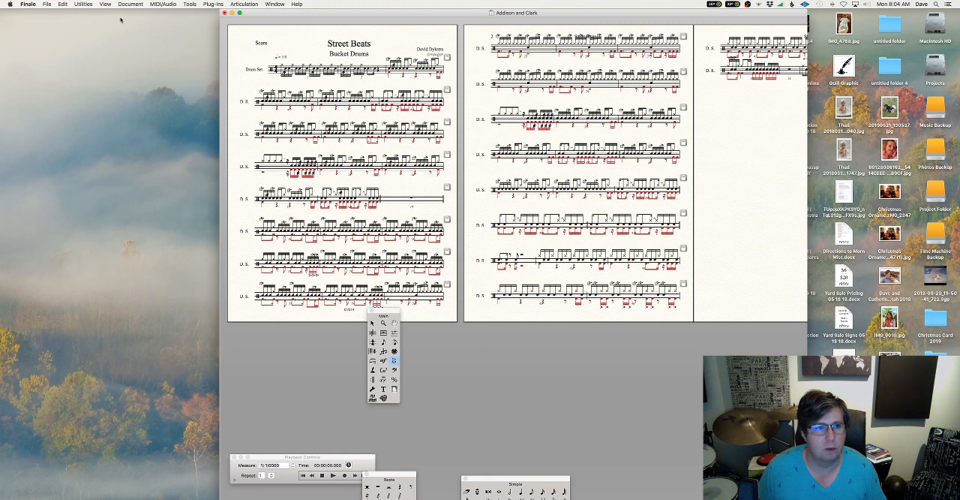
# Export the score as a MIDI file named Addison and Clark into the MST 1140 MIDI 1 Spring 2020 folder in Documents
pyautogui.click(47, 4)
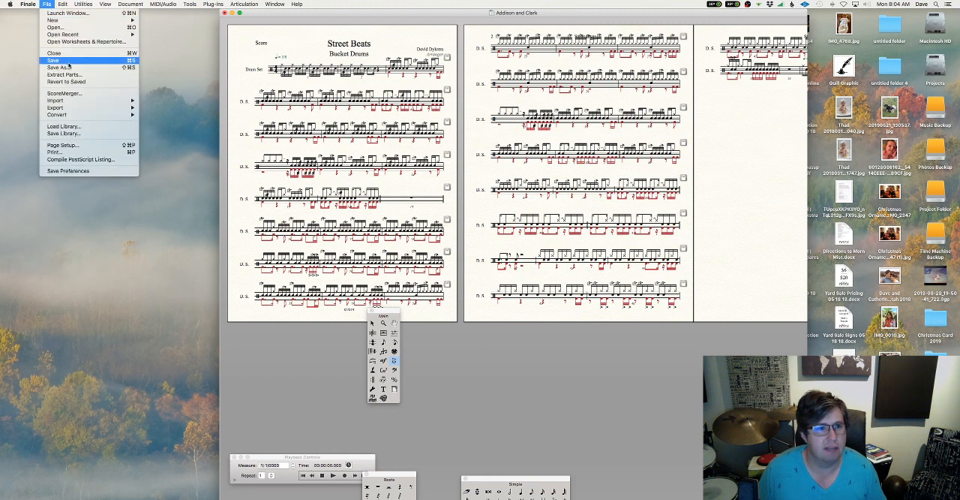
pyautogui.moveTo(77, 107)
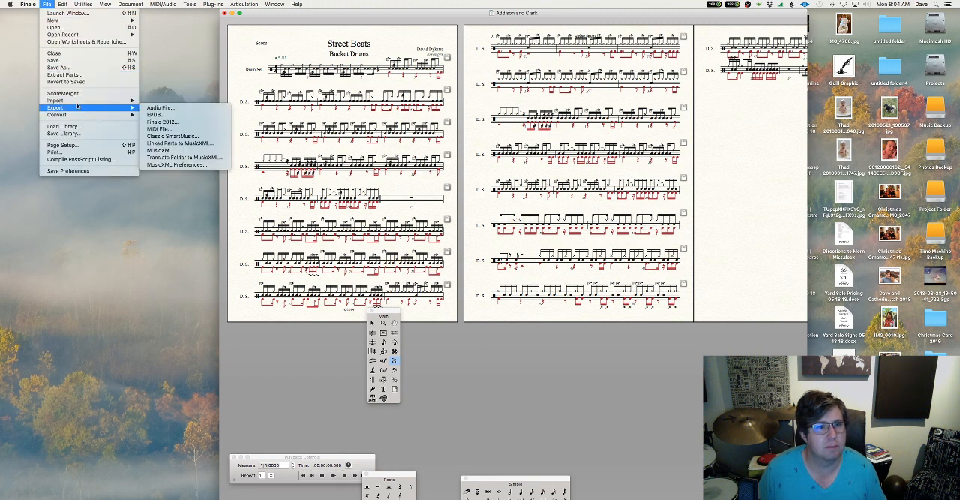
pyautogui.click(172, 129)
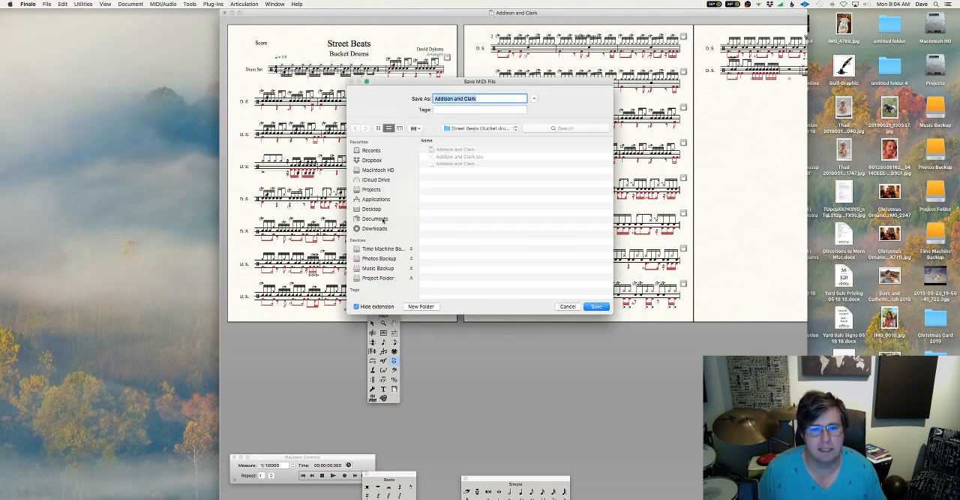
pyautogui.click(375, 219)
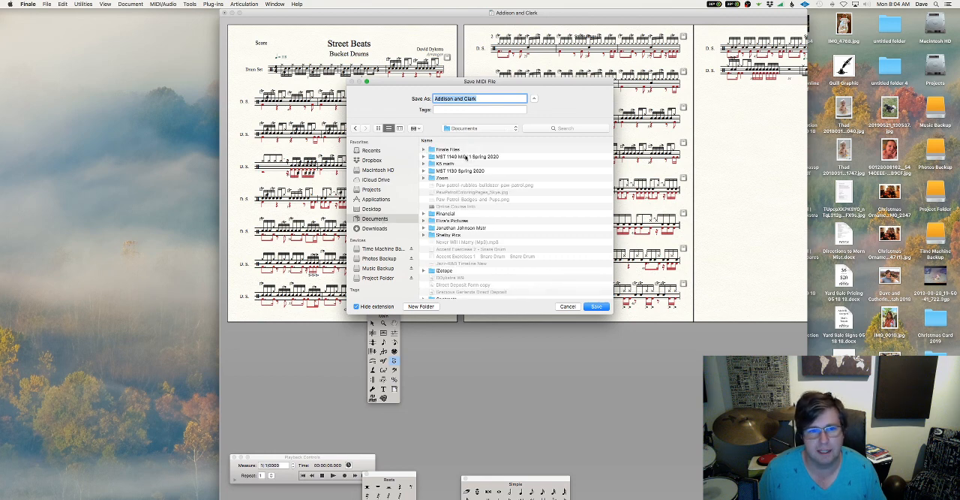
pyautogui.doubleClick(466, 157)
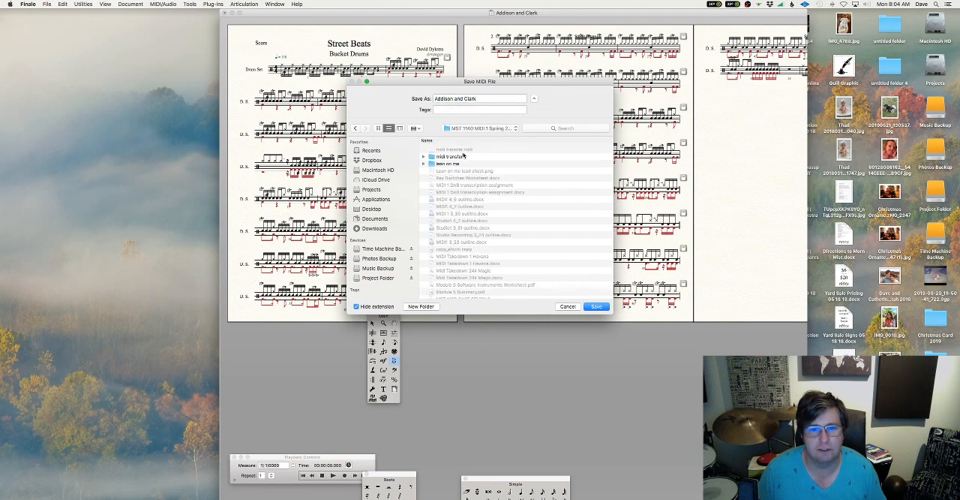
pyautogui.click(598, 306)
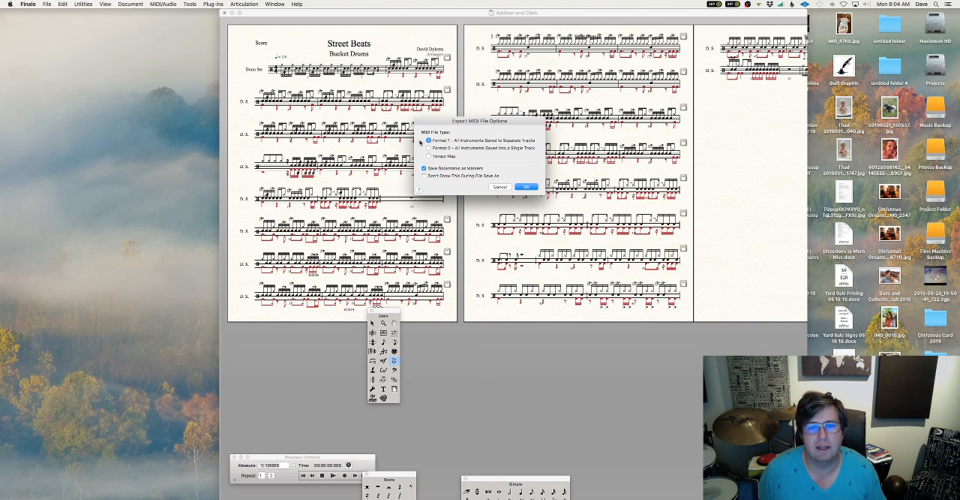
# Complete the MIDI export as Format 1, with all instruments saved to separate tracks
pyautogui.click(429, 156)
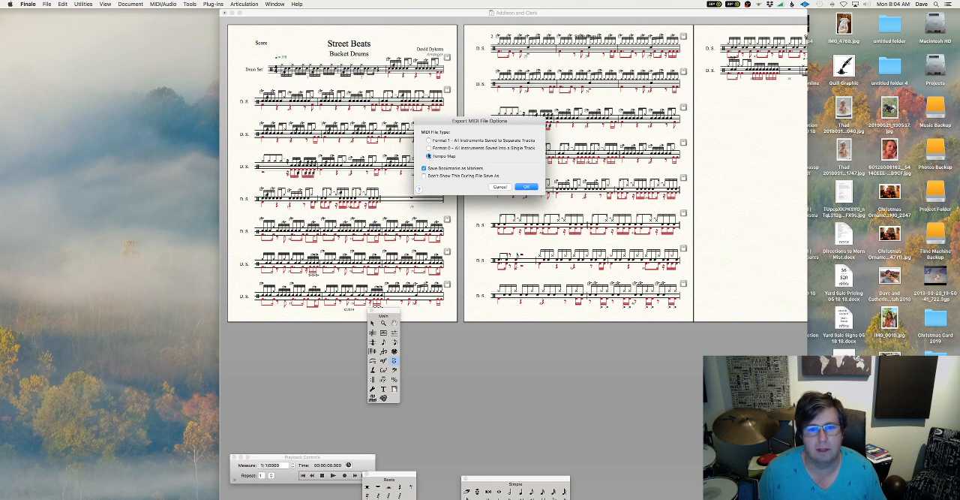
pyautogui.click(428, 141)
pyautogui.click(530, 186)
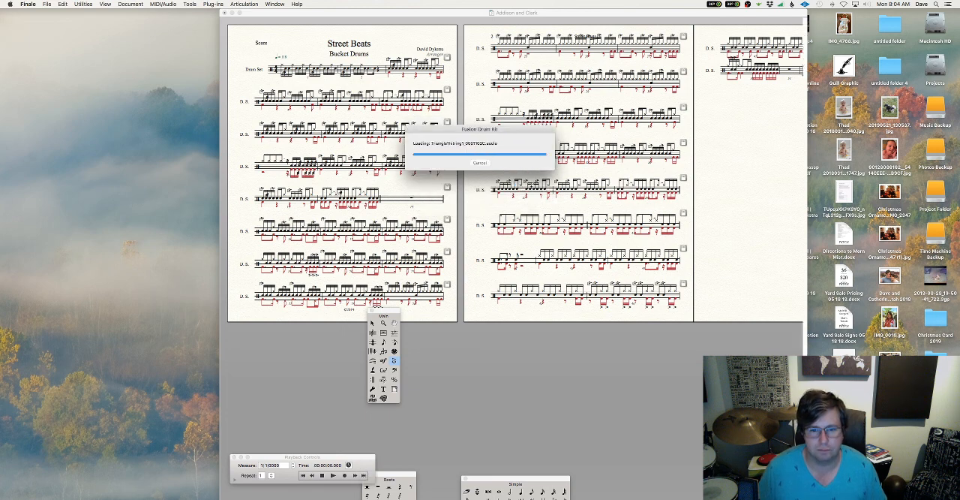
# Switch to Pro Tools and set up a new blank session with the offered session parameters
pyautogui.hotkey('ctrl', 'Left')
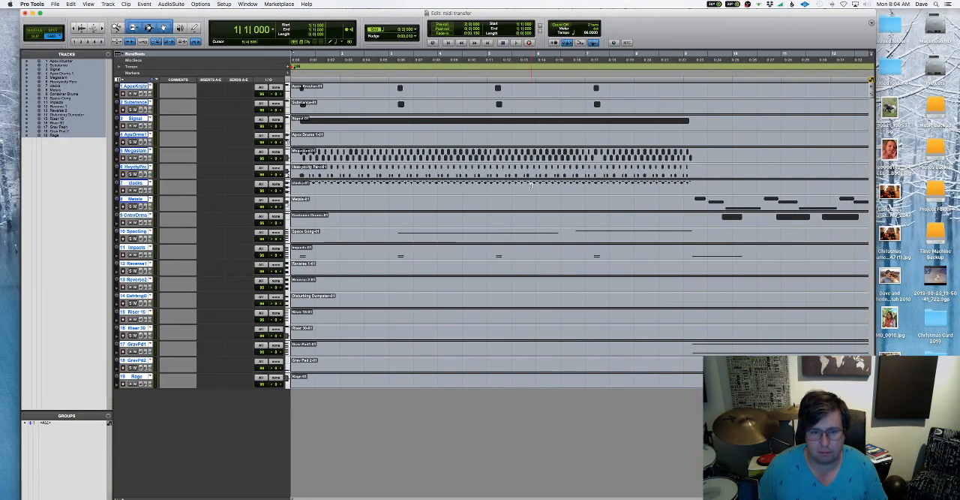
pyautogui.click(58, 6)
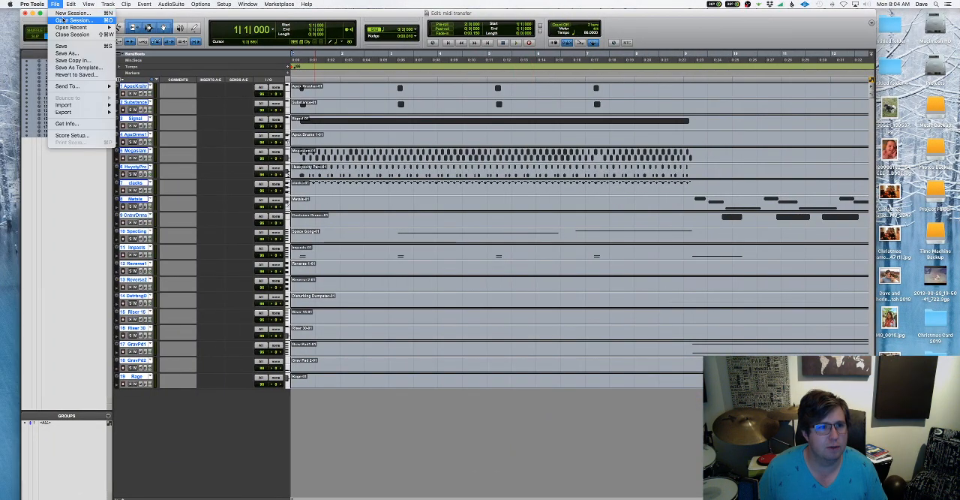
pyautogui.click(65, 13)
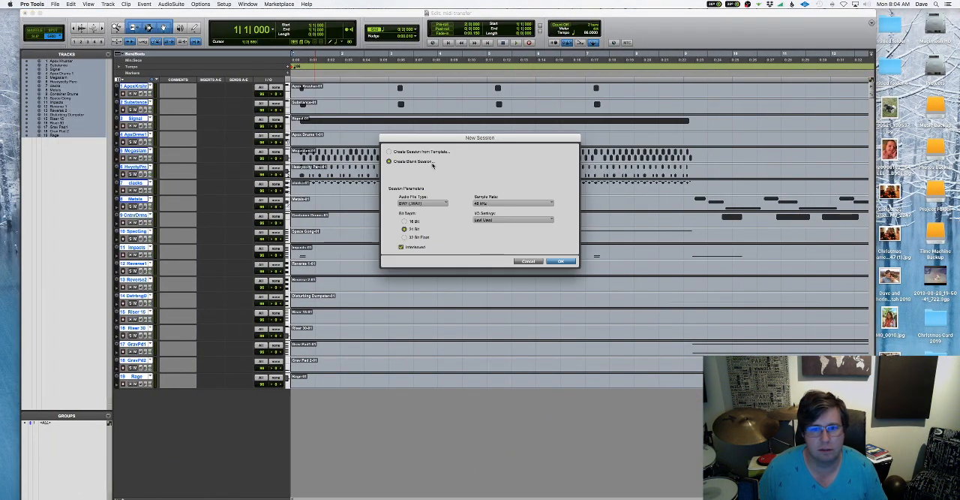
pyautogui.click(567, 262)
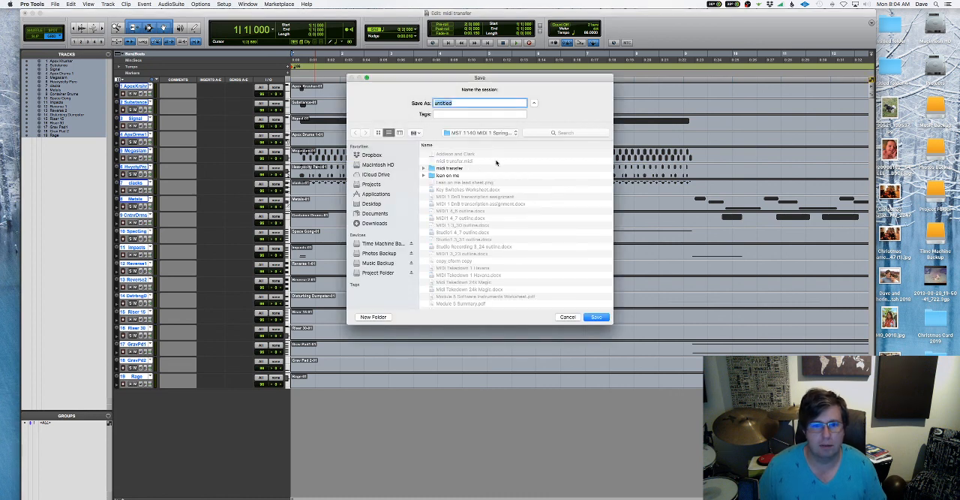
# Save the new session as Addison and Clark in the midi transfer folder, saving the open midi transfer session's changes before it closes
pyautogui.write('Add')
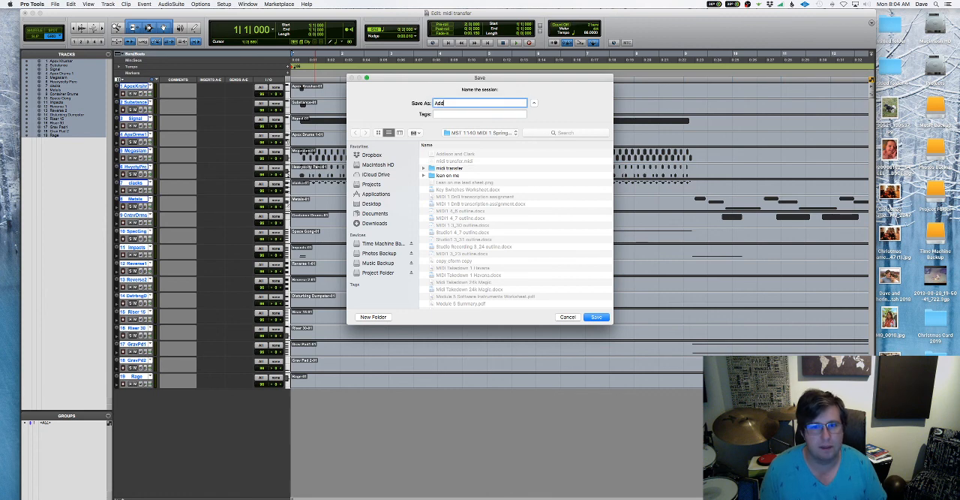
pyautogui.write('ison and')
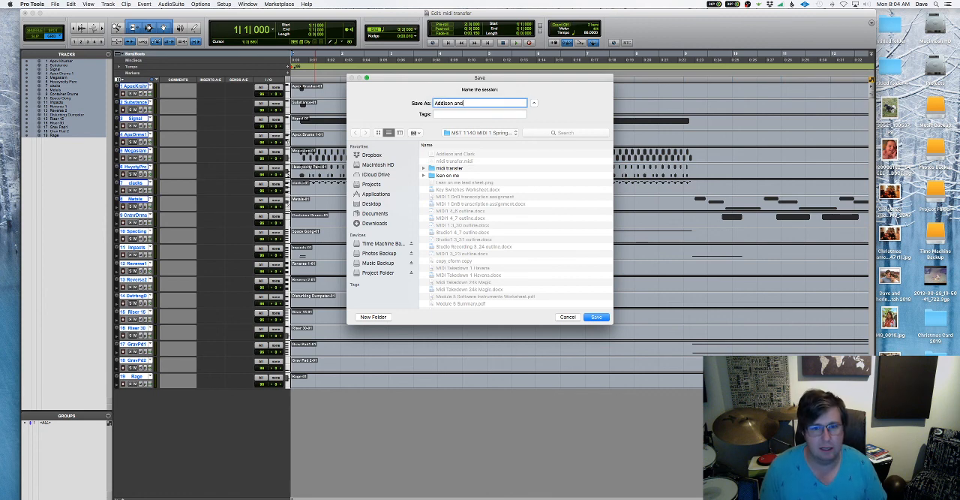
pyautogui.write(' Clark')
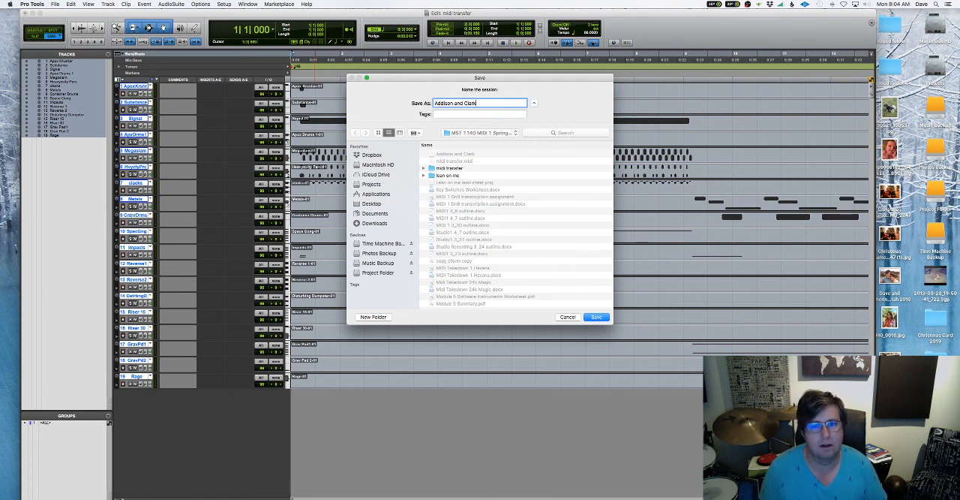
pyautogui.doubleClick(448, 168)
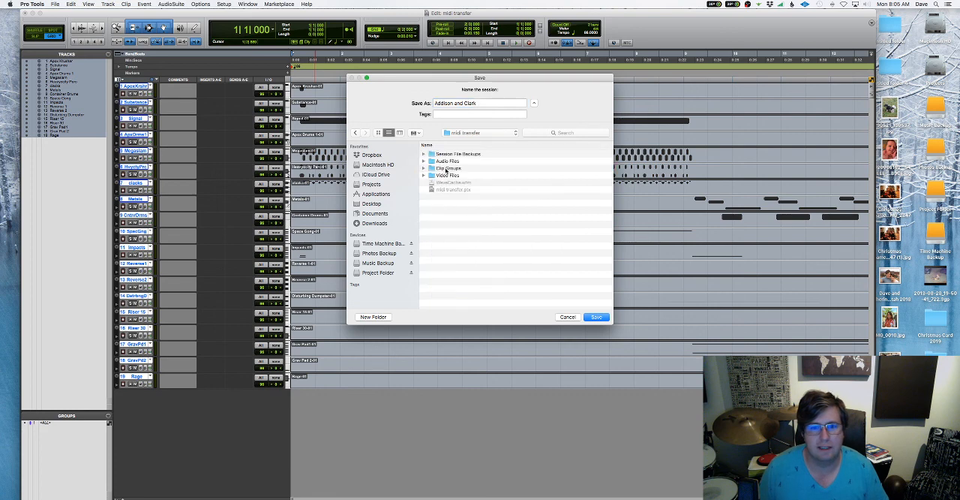
pyautogui.click(596, 317)
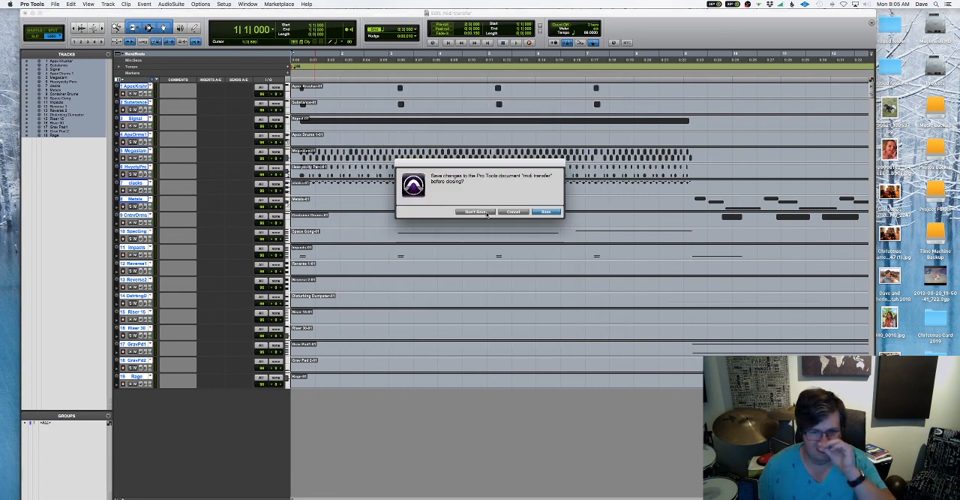
pyautogui.click(548, 213)
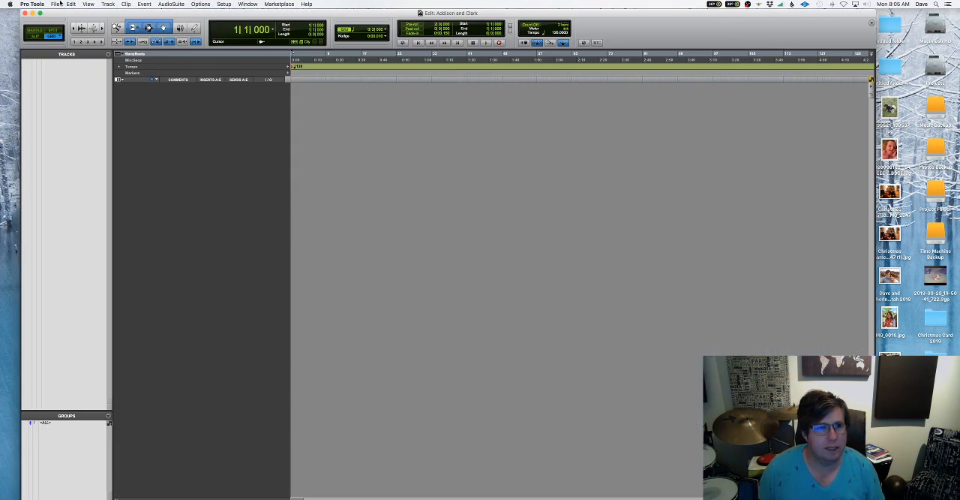
# Import the Addison and Clark MIDI file to a new track at the session start, including its tempo map and key signature
pyautogui.click(55, 3)
pyautogui.moveTo(84, 105)
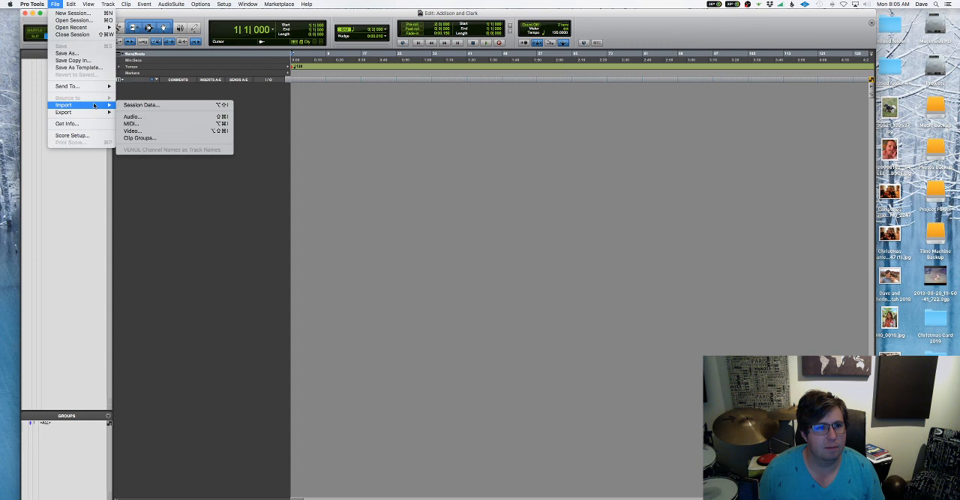
pyautogui.click(132, 123)
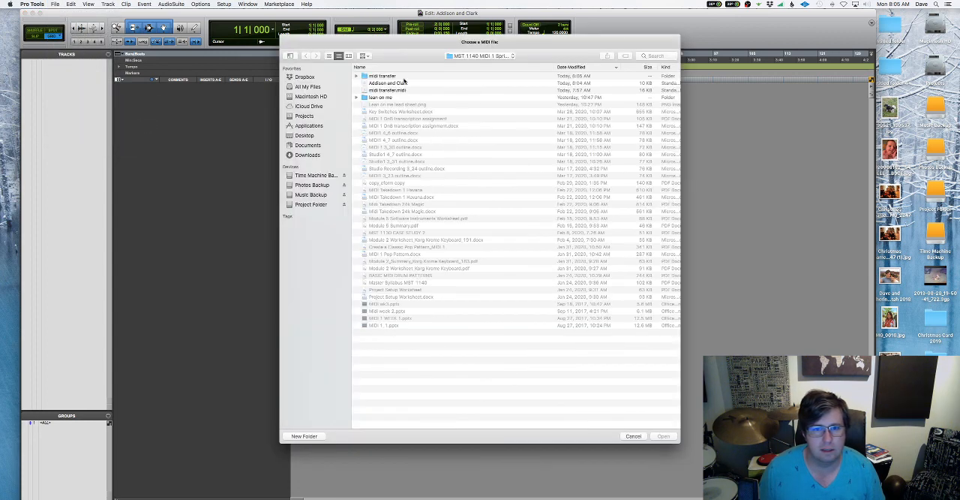
pyautogui.click(403, 83)
pyautogui.click(664, 436)
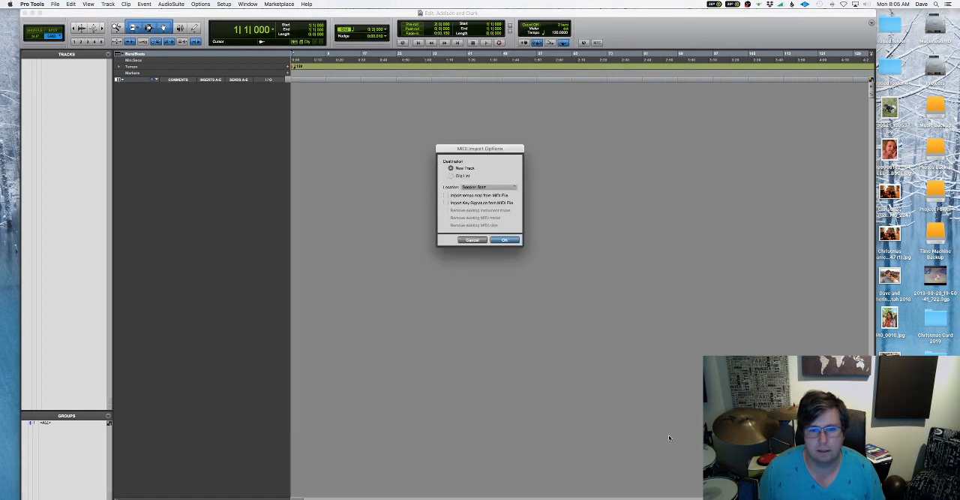
pyautogui.click(446, 195)
pyautogui.click(446, 202)
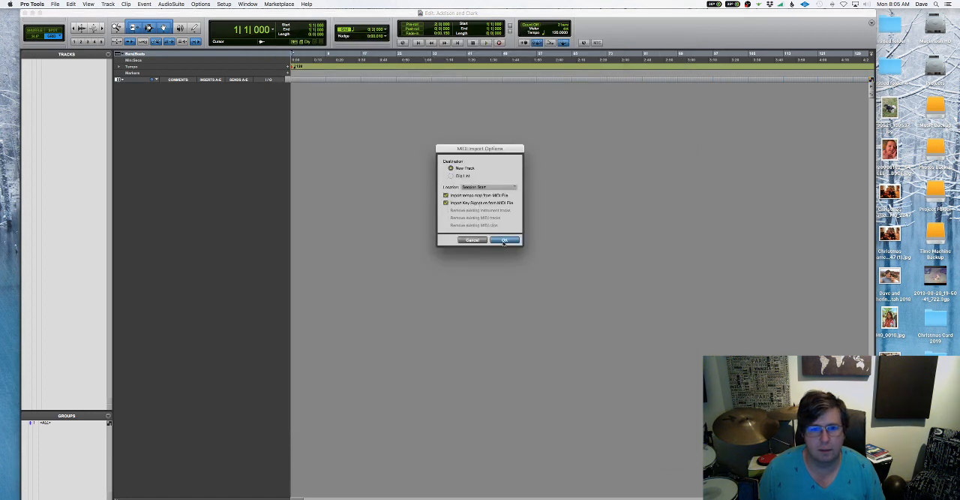
pyautogui.click(504, 241)
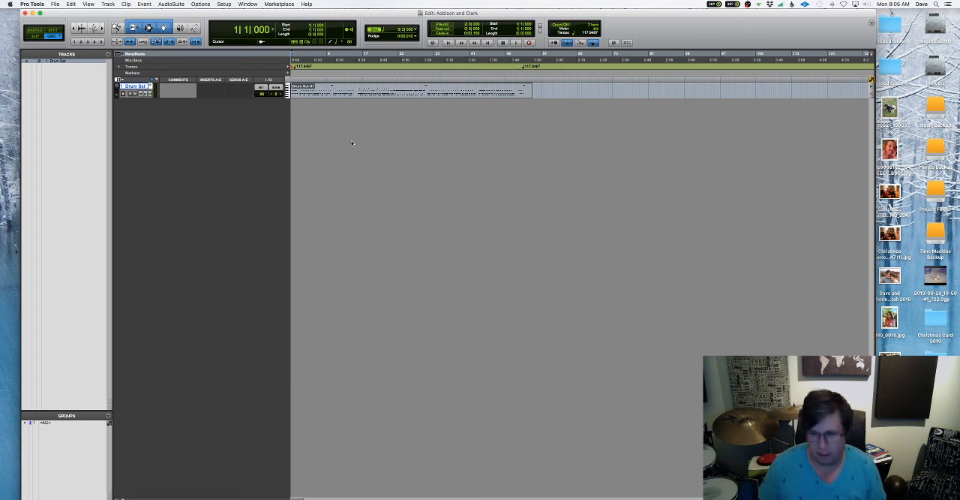
# Enlarge the Drum Set track's height and magnify the timeline to inspect its first bars
pyautogui.hotkey('ctrl', 'Up')
pyautogui.hotkey('ctrl', 'Up')
pyautogui.hotkey('ctrl', 'Up')
pyautogui.hotkey('ctrl', 'Up')
pyautogui.hotkey('ctrl', 'Up')
pyautogui.hotkey('ctrl', 'Up')
pyautogui.hotkey('ctrl', 'Up')
pyautogui.hotkey('ctrl', 'Up')
pyautogui.hotkey('ctrl', 'Up')
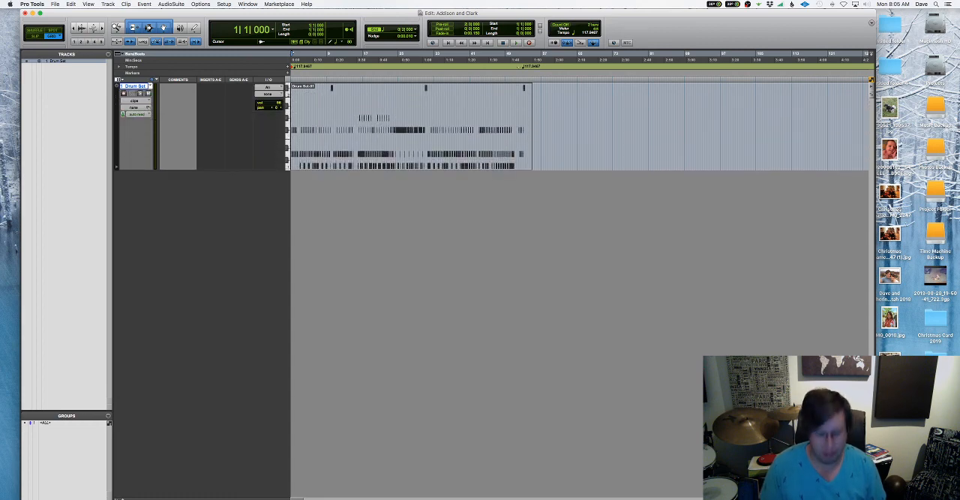
pyautogui.press('super+bracketright')
pyautogui.press('super+bracketright')
pyautogui.press('super+bracketright')
pyautogui.press('super+bracketright')
pyautogui.press('super+bracketright')
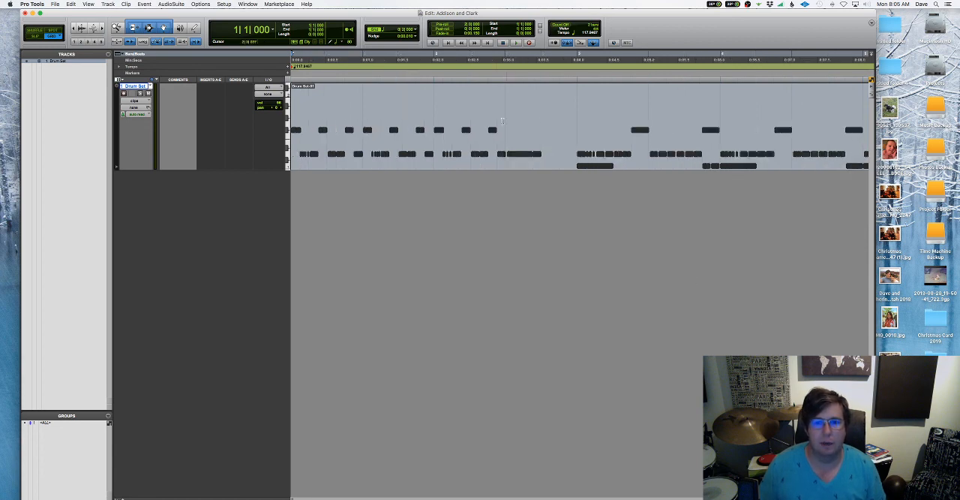
# Open the Drum Set clip in a widened MIDI Editor and examine its notes along the timeline
pyautogui.doubleClick(492, 153)
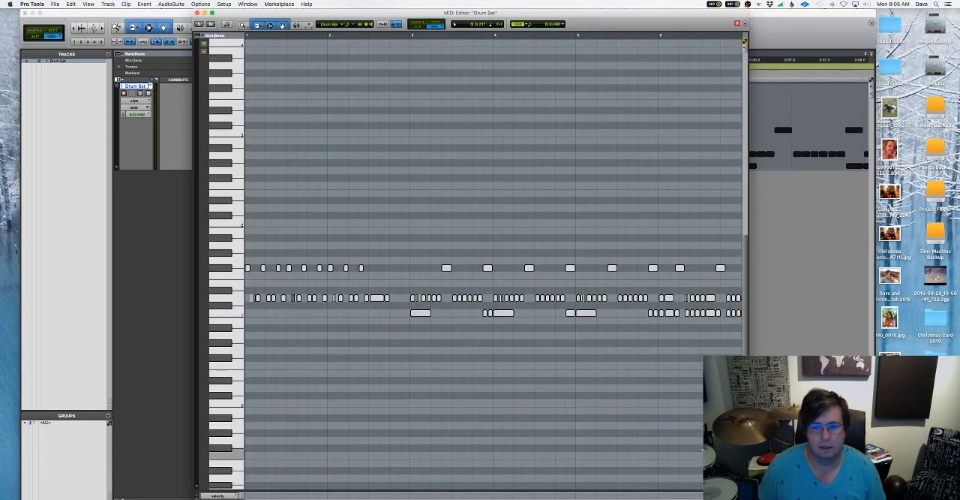
pyautogui.moveTo(749, 498); pyautogui.dragTo(907, 499)
pyautogui.hscroll(3, 645, 424)
pyautogui.hscroll(10, 644, 423)
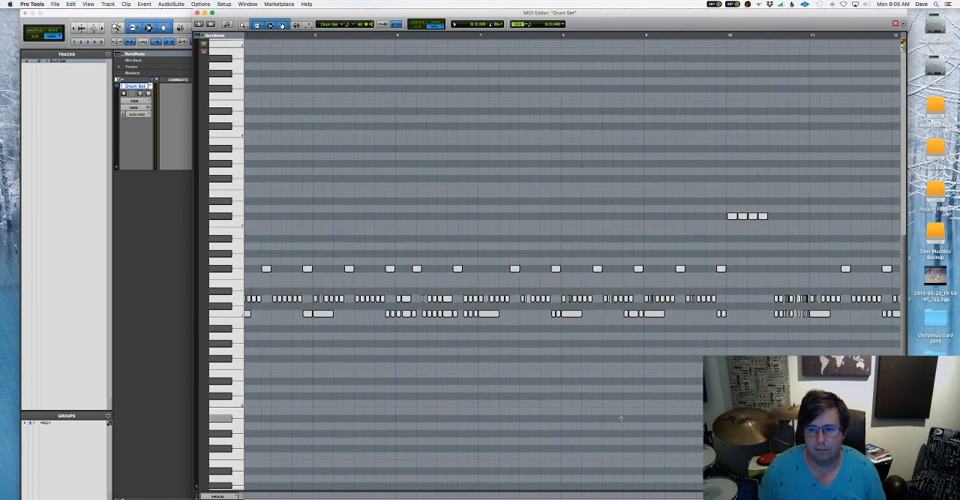
pyautogui.hscroll(6, 621, 417)
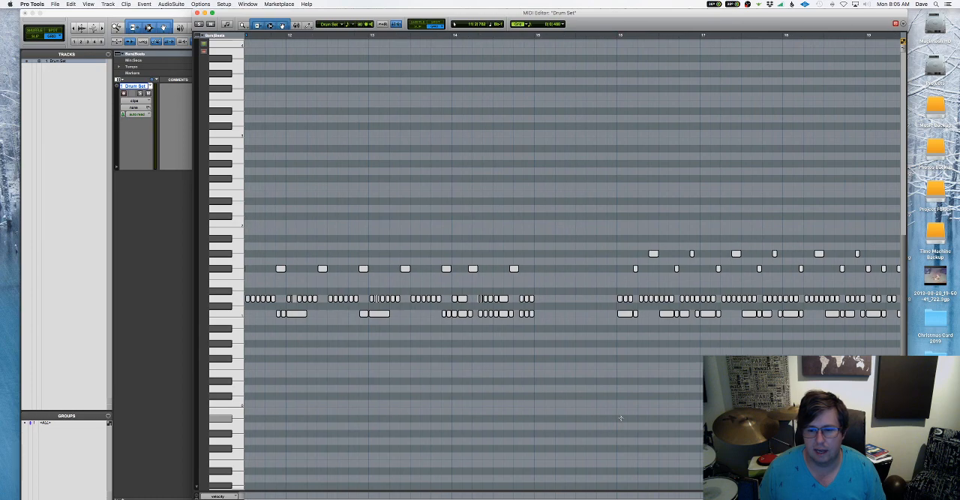
pyautogui.hscroll(15, 622, 418)
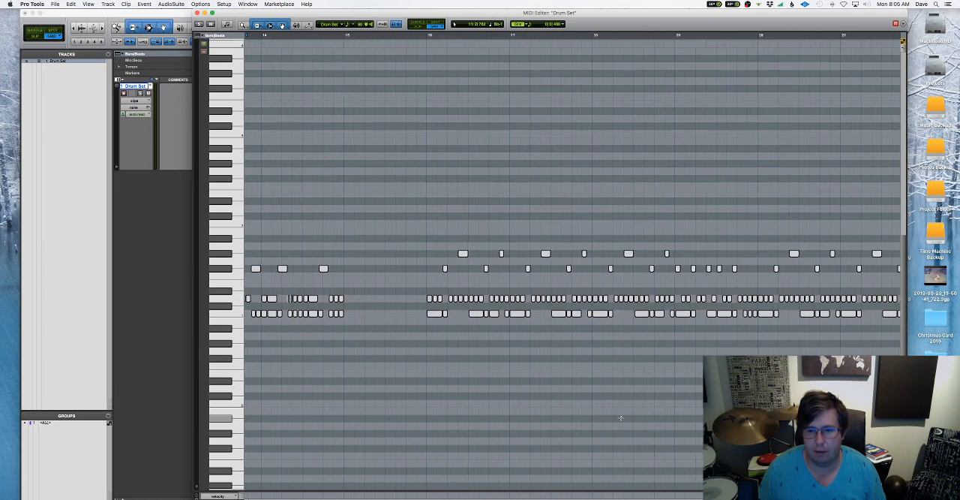
pyautogui.hscroll(15, 621, 417)
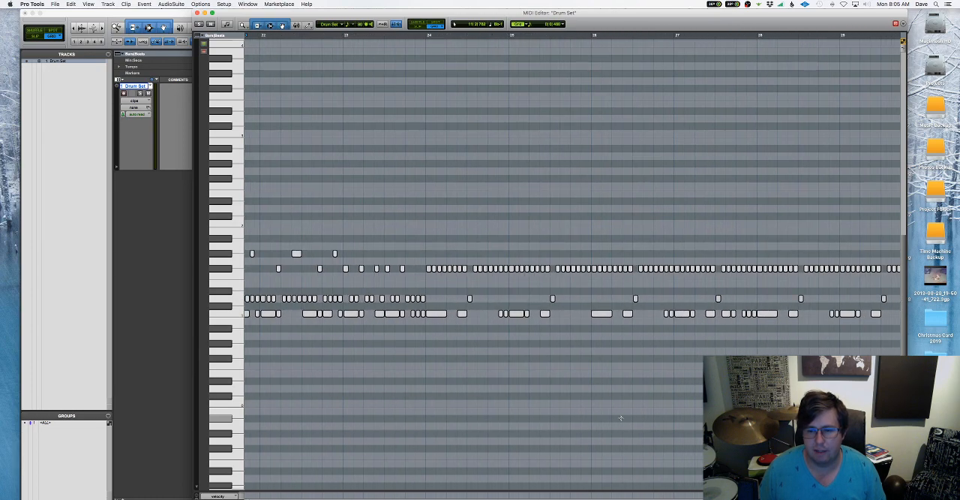
pyautogui.hscroll(15, 622, 417)
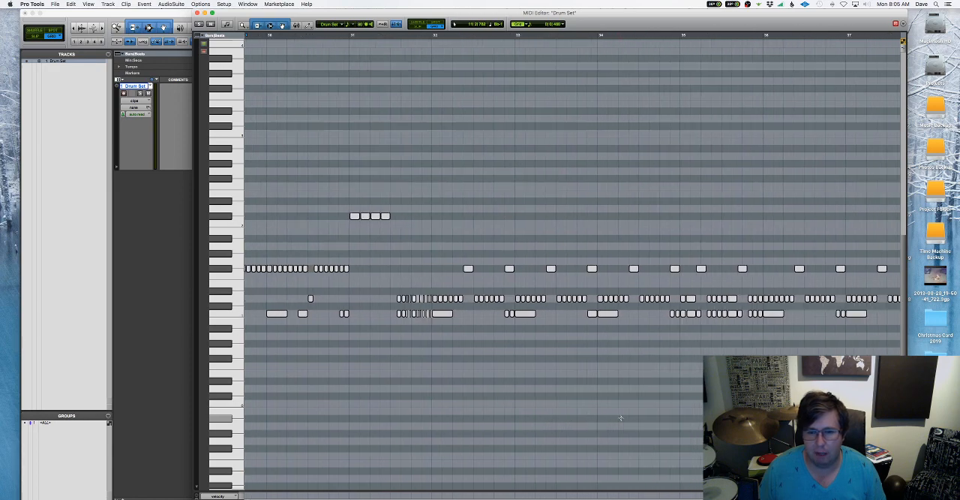
pyautogui.hscroll(6, 621, 417)
pyautogui.hscroll(-12, 622, 417)
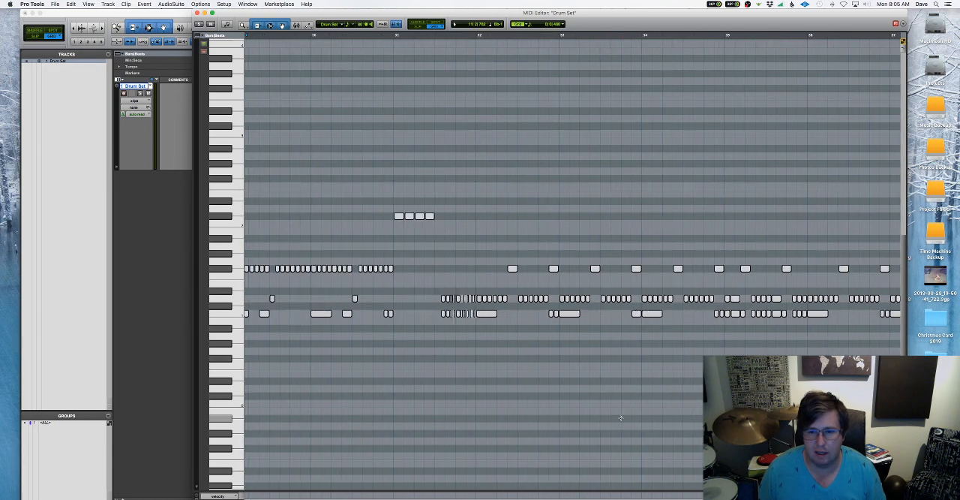
pyautogui.hscroll(-20, 622, 417)
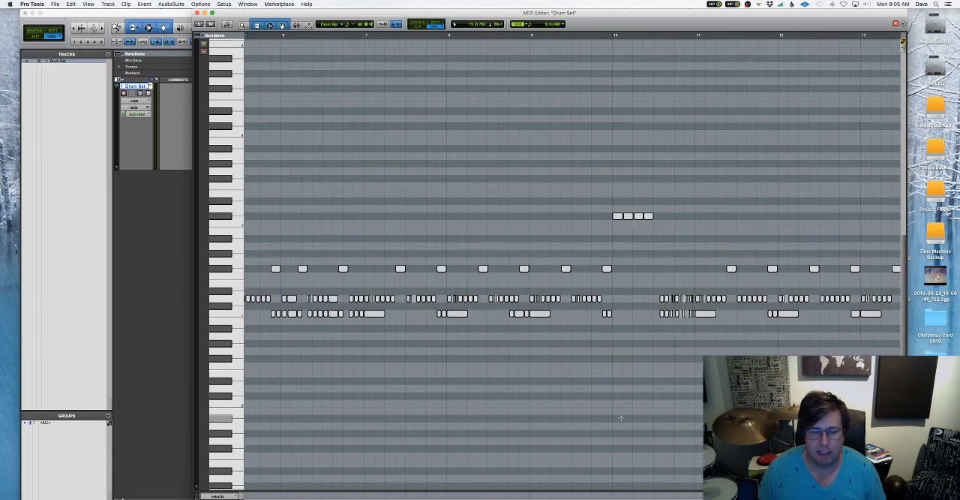
pyautogui.hscroll(-2, 621, 418)
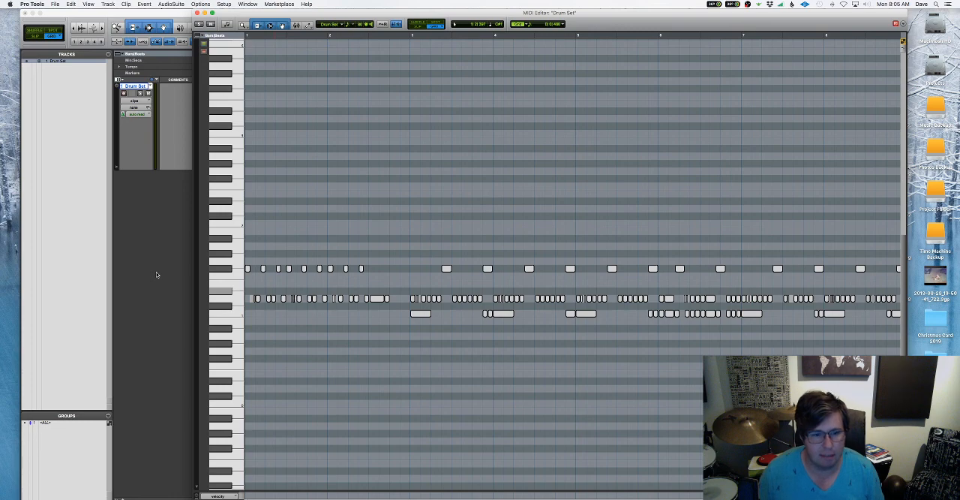
# Switch to Cubase and close the open Counter Horror Apr2020 project
pyautogui.press('super+equal')
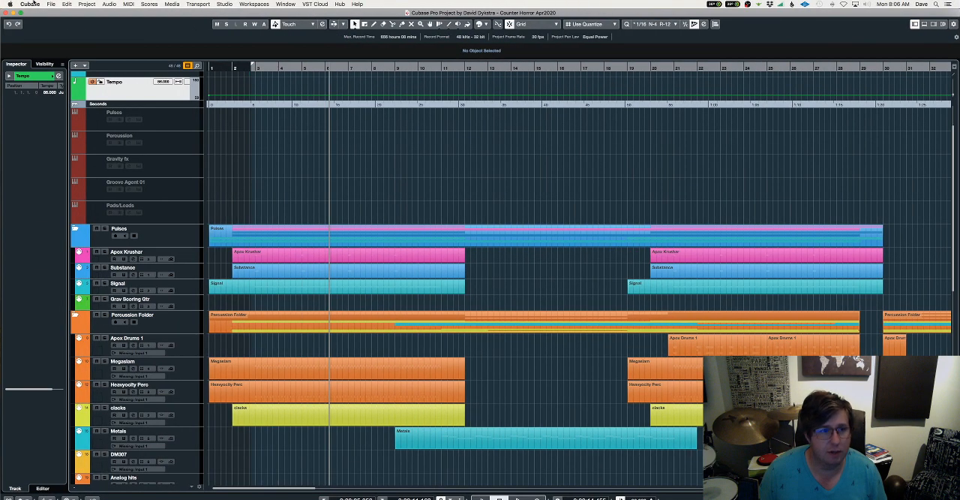
pyautogui.click(50, 4)
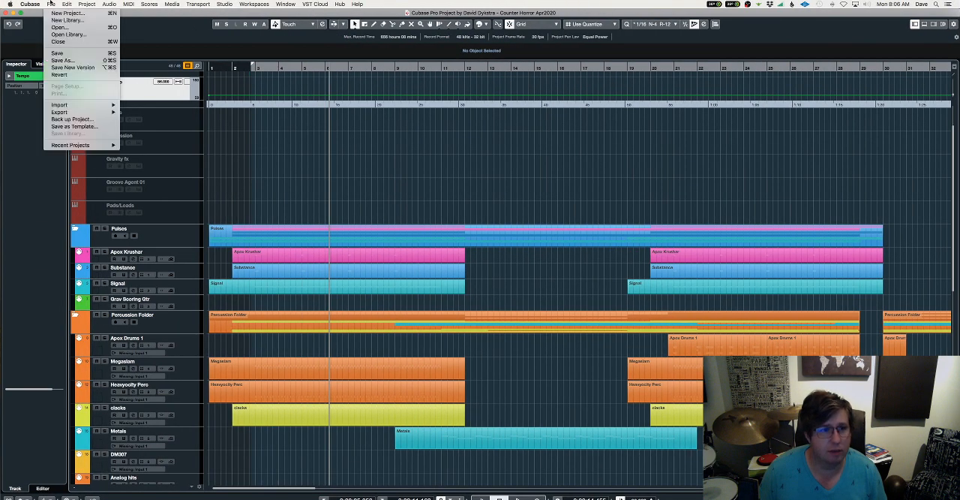
pyautogui.click(59, 42)
pyautogui.click(464, 170)
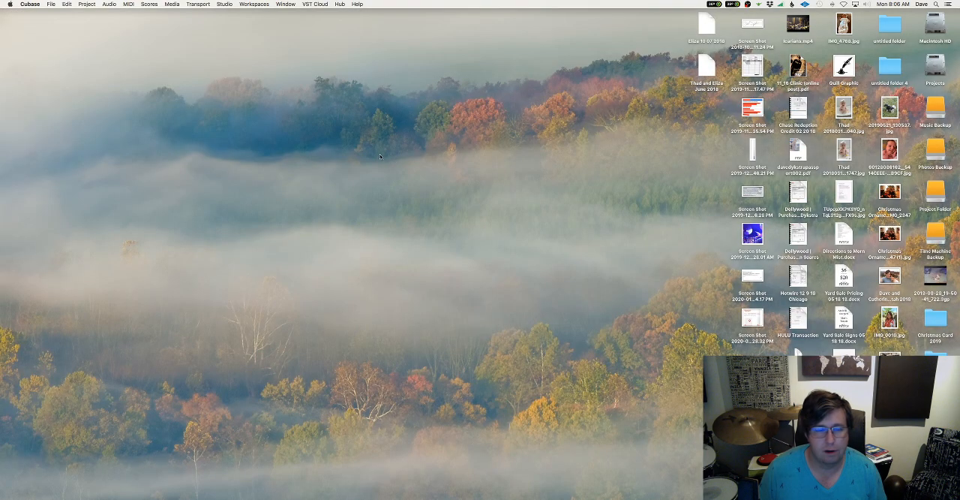
# Choose the Addison and Clark MIDI file from the MST 1140 MIDI 1 Spring 2020 folder for import
pyautogui.click(51, 5)
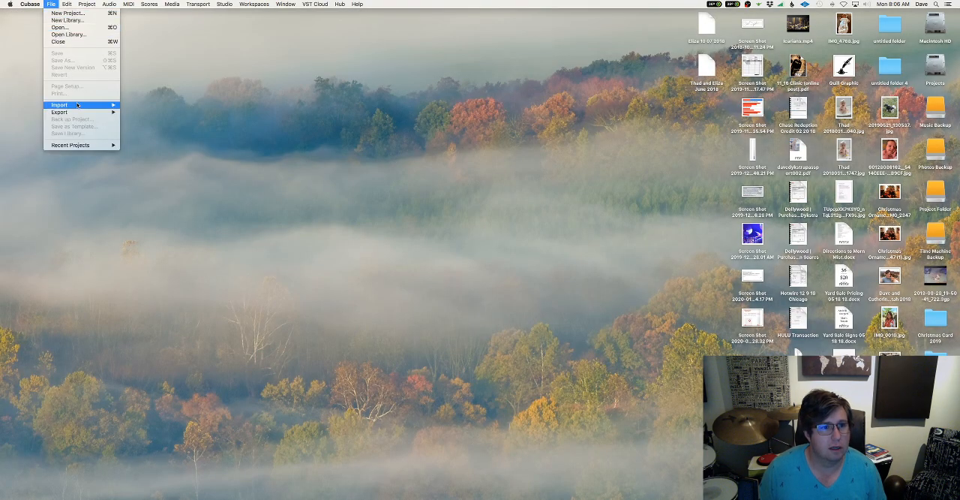
pyautogui.moveTo(80, 106)
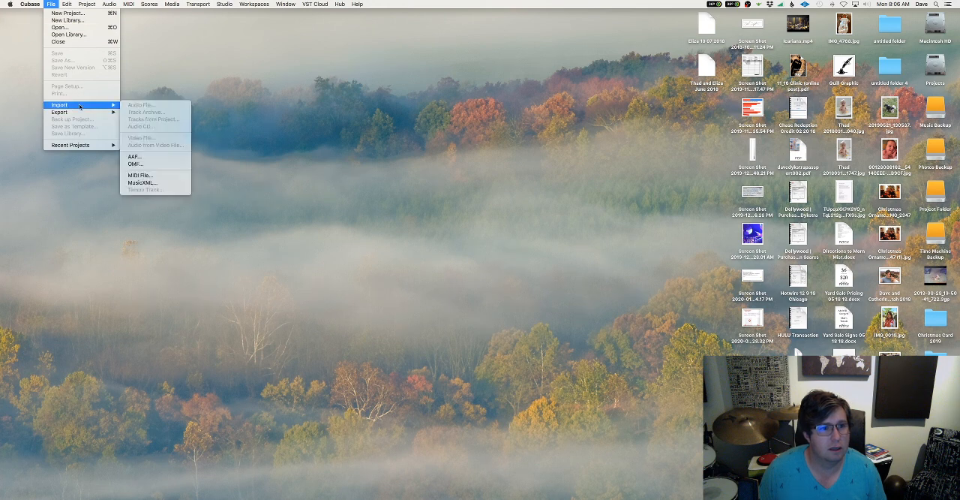
pyautogui.click(161, 177)
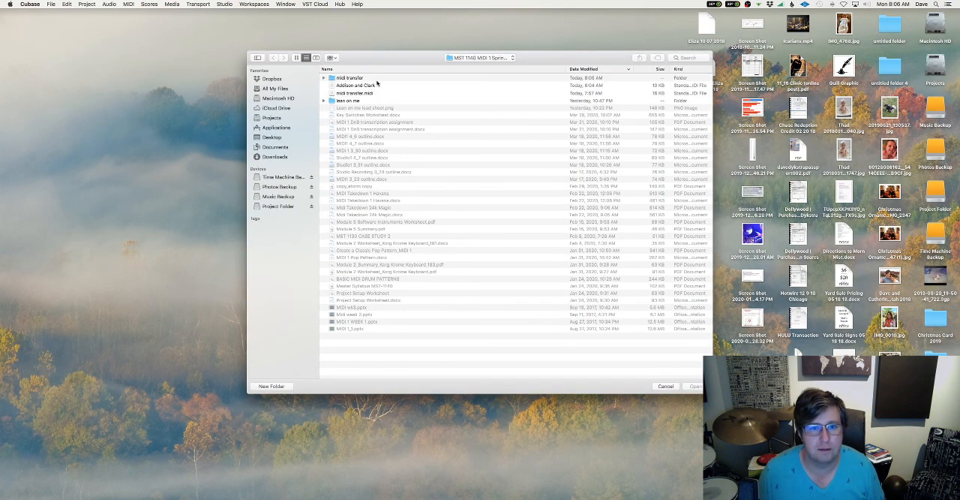
pyautogui.click(369, 86)
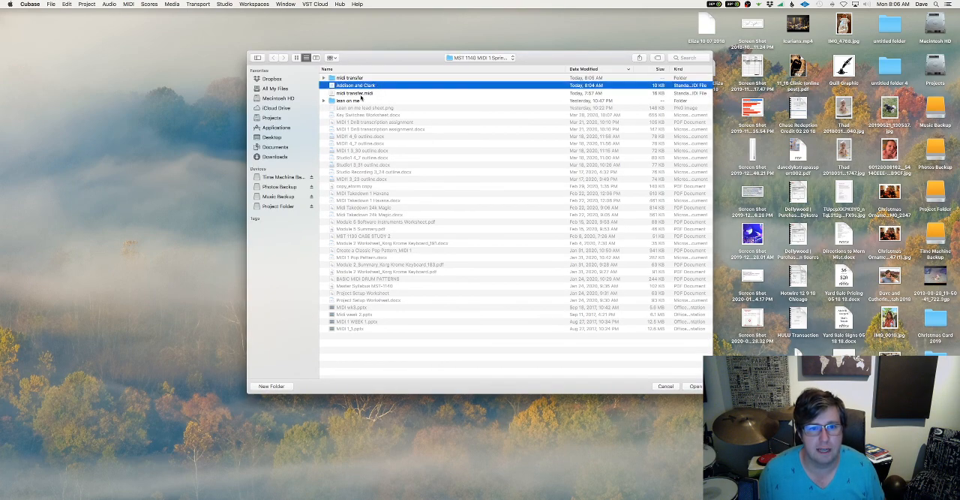
pyautogui.click(695, 386)
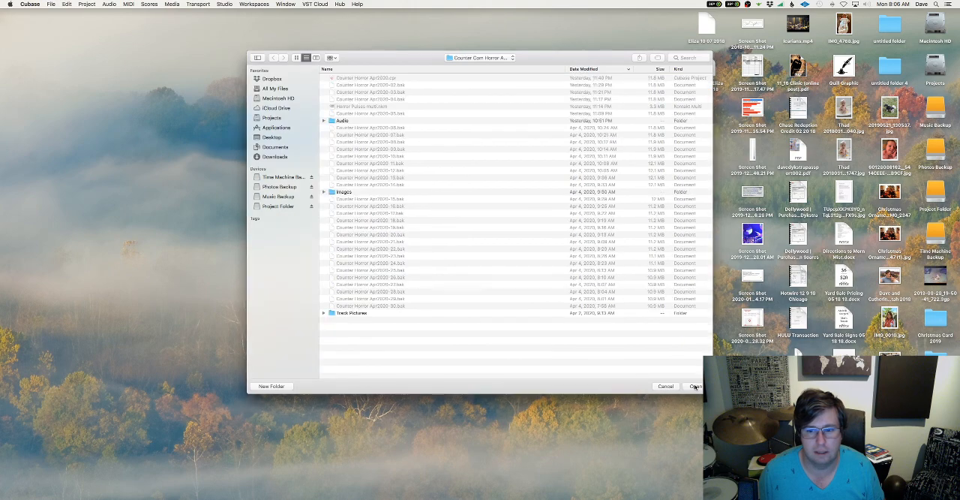
# Set the Addison and Clark folder inside midi transfer as the project folder and complete the import
pyautogui.click(470, 59)
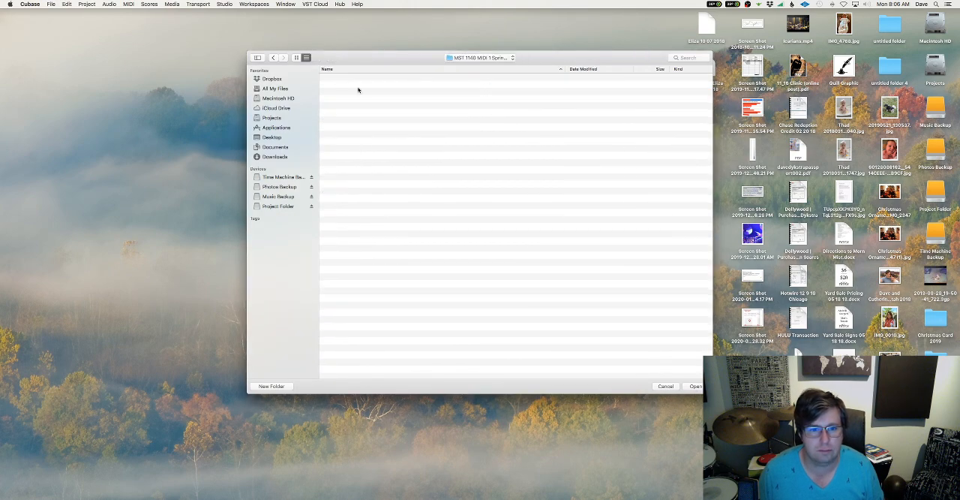
pyautogui.doubleClick(362, 207)
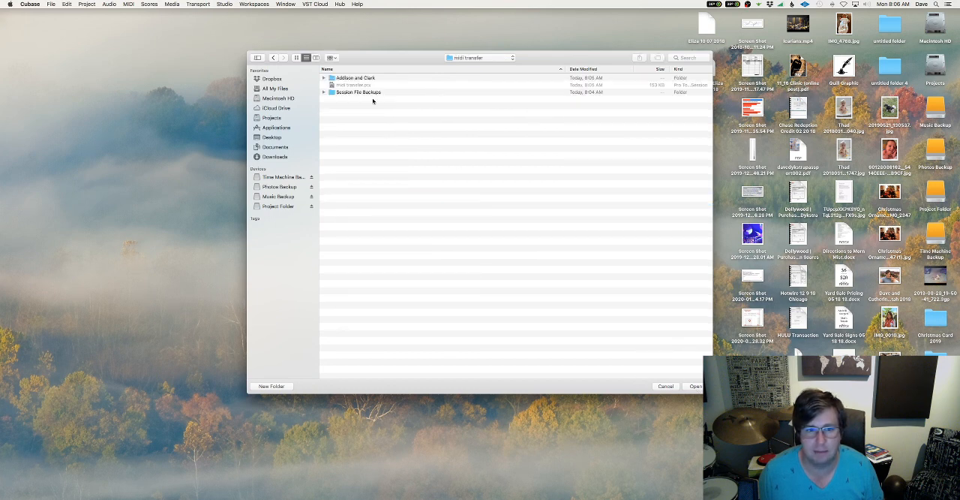
pyautogui.doubleClick(356, 78)
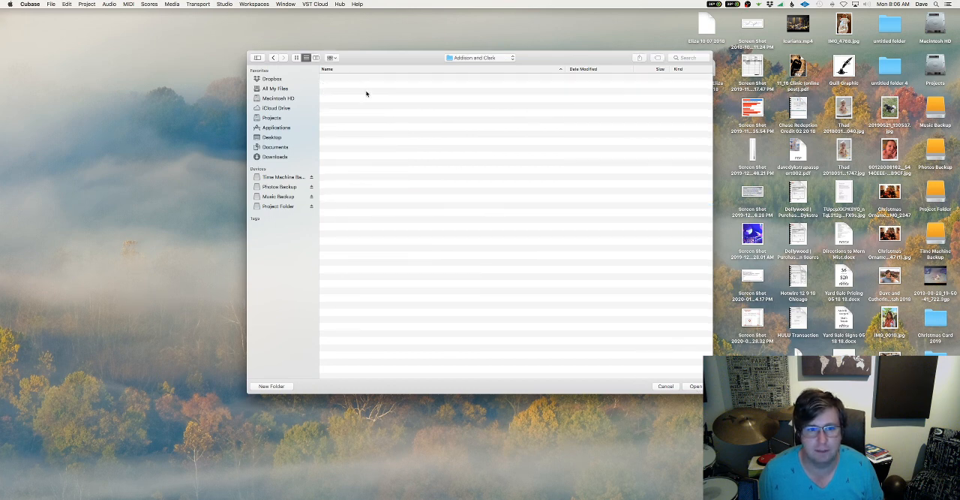
pyautogui.click(695, 386)
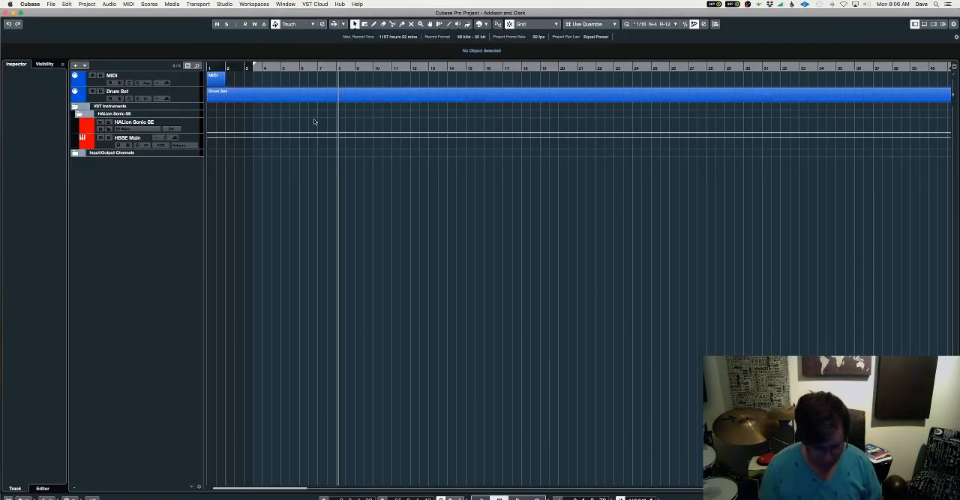
# Increase the track heights, select the imported Drum Set part and play it back
pyautogui.hotkey('shift', 'h')
pyautogui.hotkey('shift', 'h')
pyautogui.hotkey('shift', 'h')
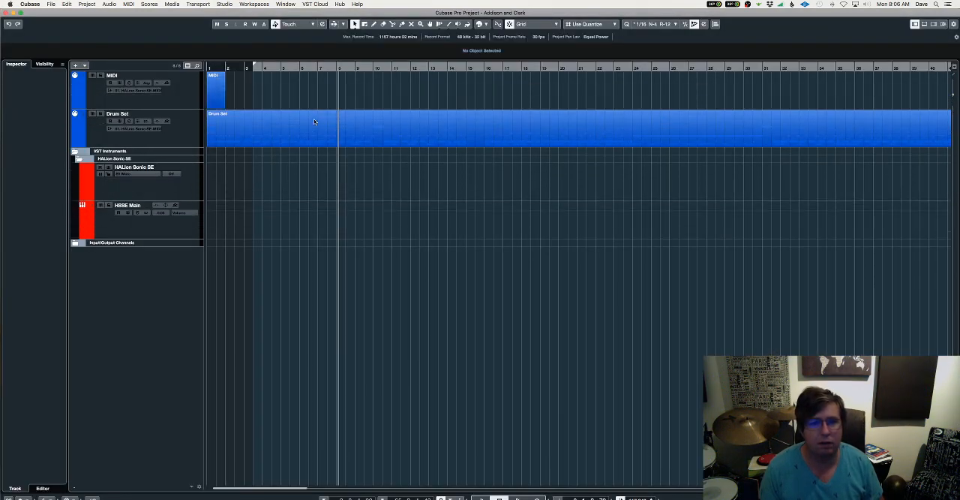
pyautogui.hotkey('shift', 'h')
pyautogui.click(292, 163)
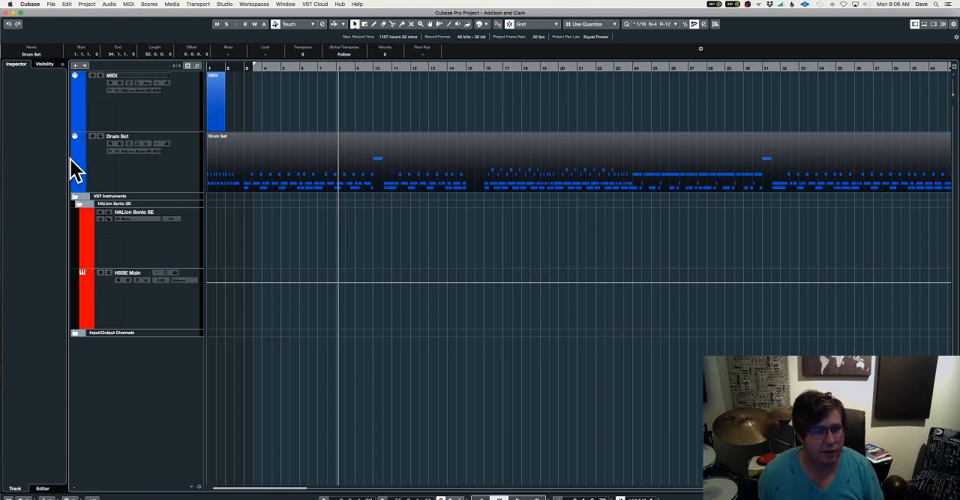
pyautogui.press('space')
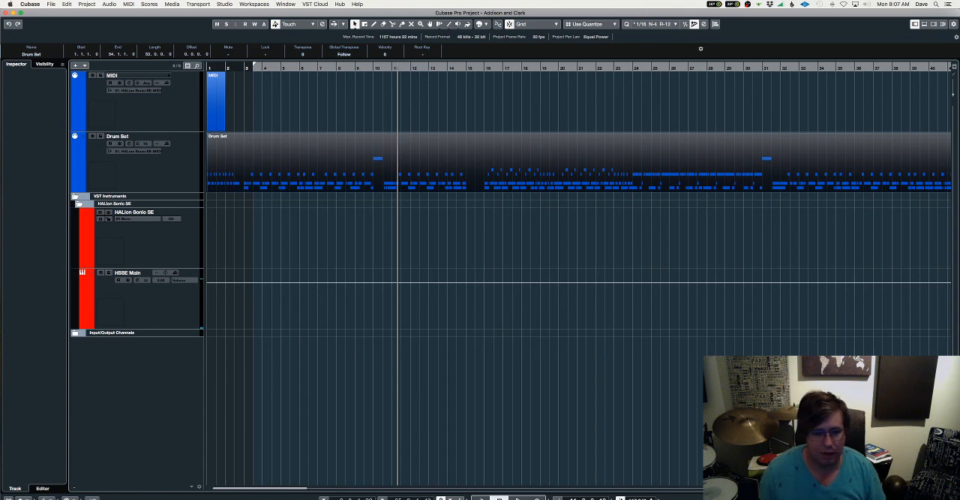
# Switch to Finder and open the MST 1140 MIDI 1 Spring 2020 folder in Documents
pyautogui.click(206, 498)
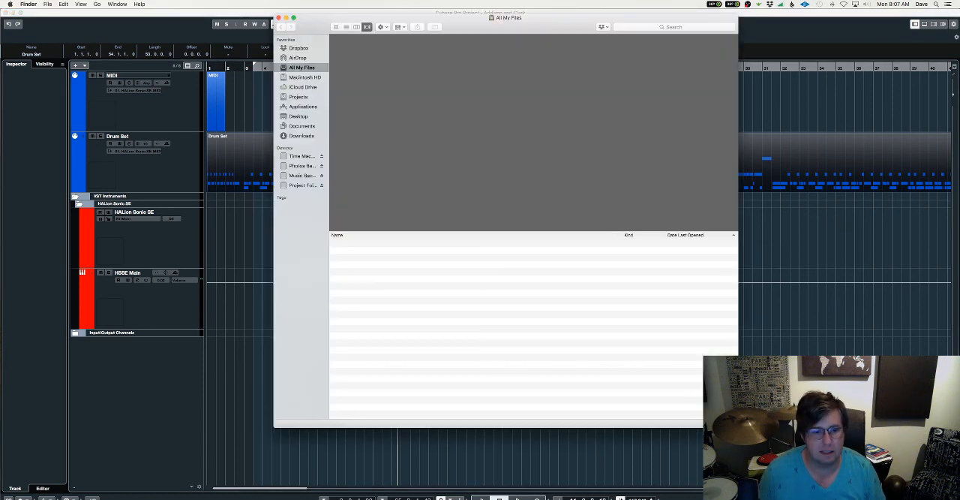
pyautogui.click(304, 126)
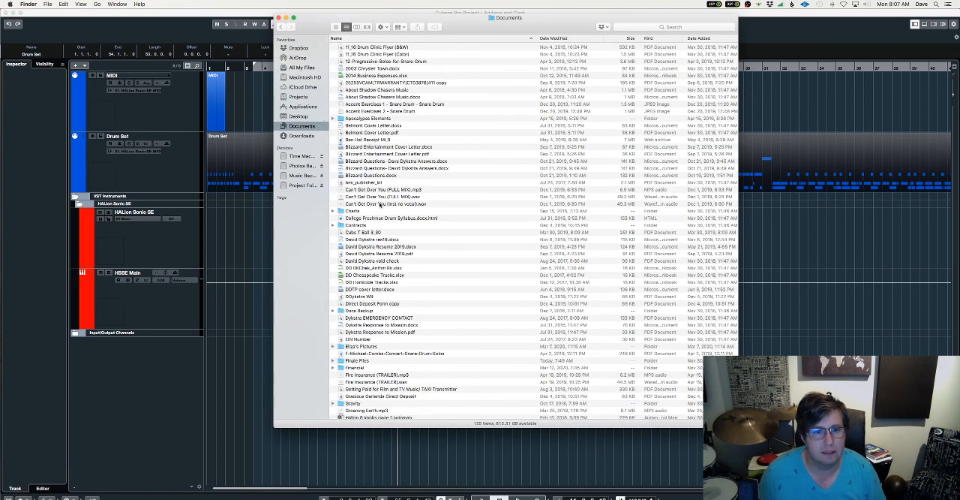
pyautogui.scroll(-5, 421, 260)
pyautogui.scroll(-7, 422, 260)
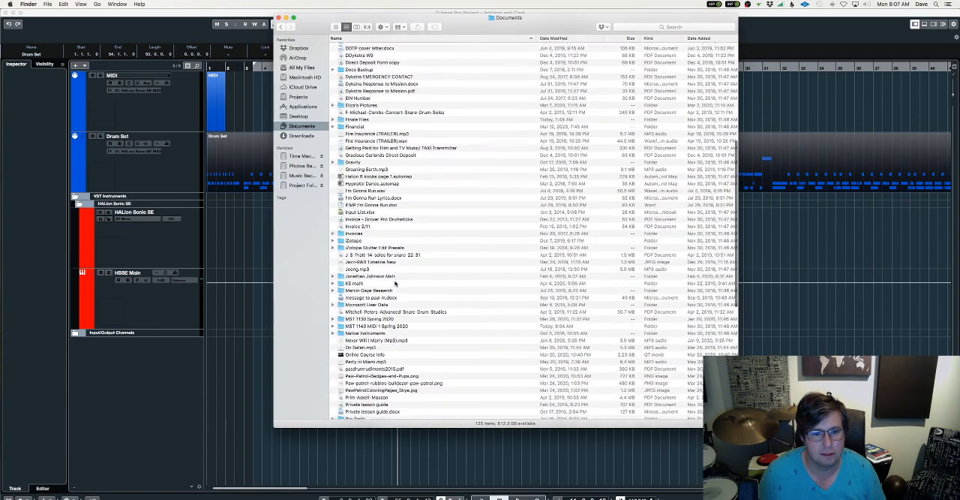
pyautogui.doubleClick(370, 298)
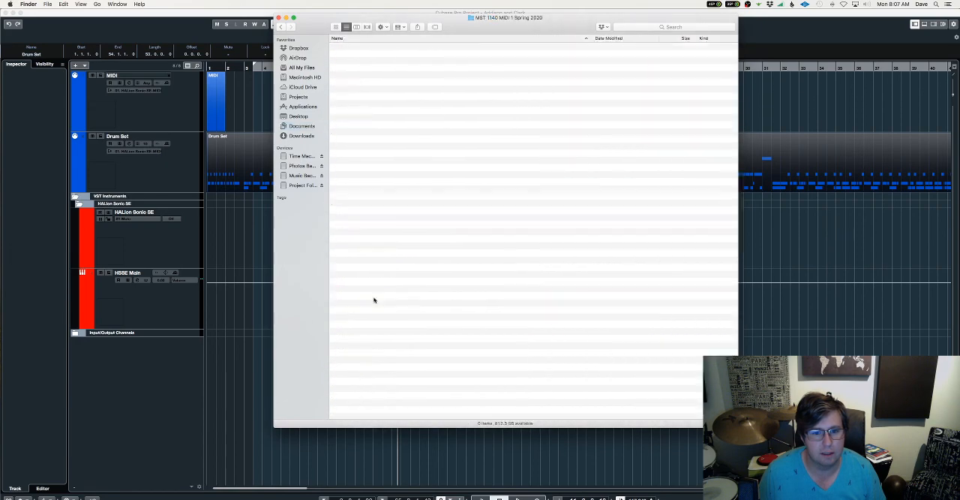
# Select the Addison and Clark MIDI file and look at which applications can open it
pyautogui.click(371, 48)
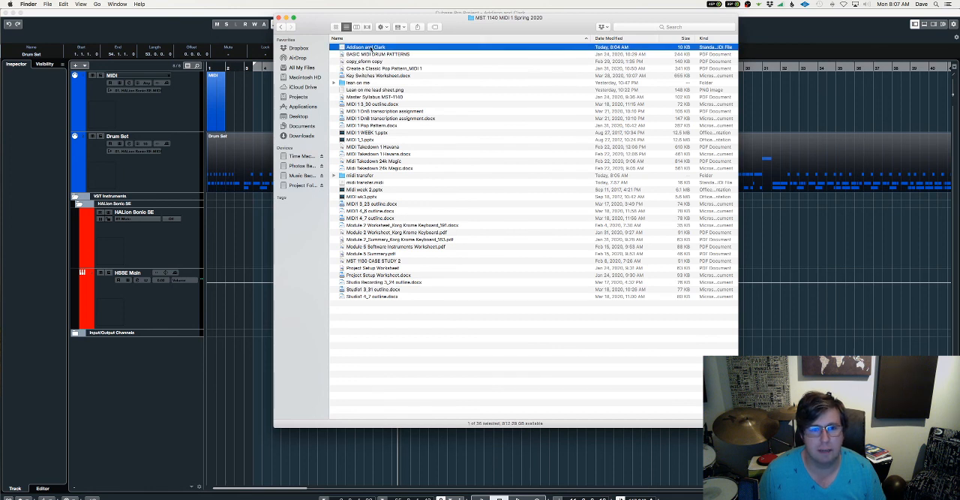
pyautogui.rightClick(371, 48)
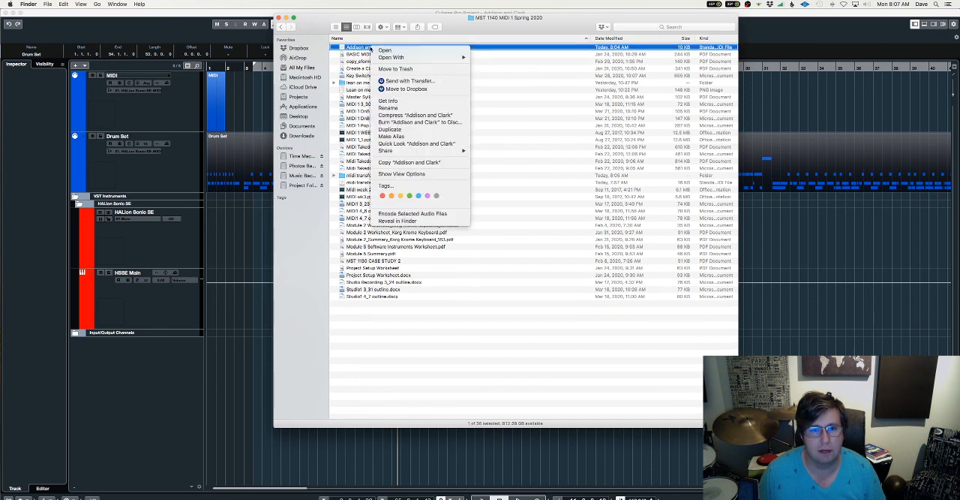
pyautogui.moveTo(413, 58)
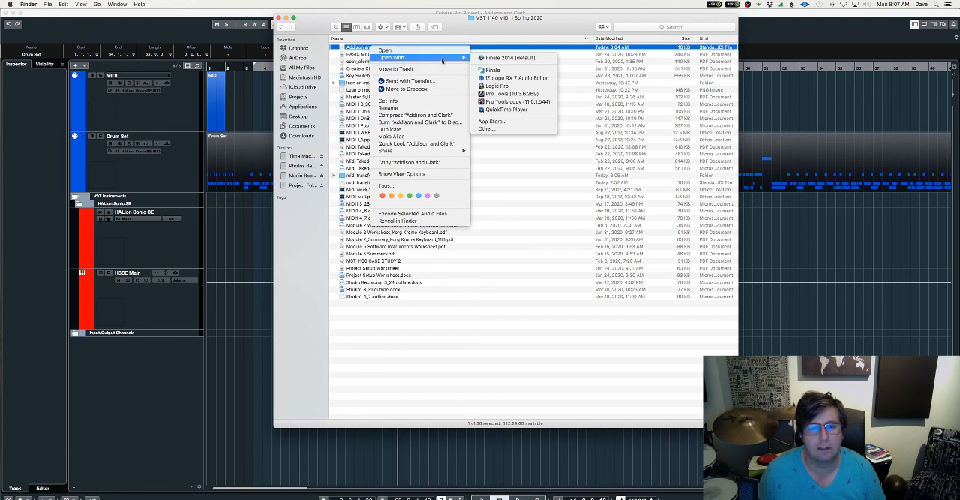
pyautogui.click(339, 20)
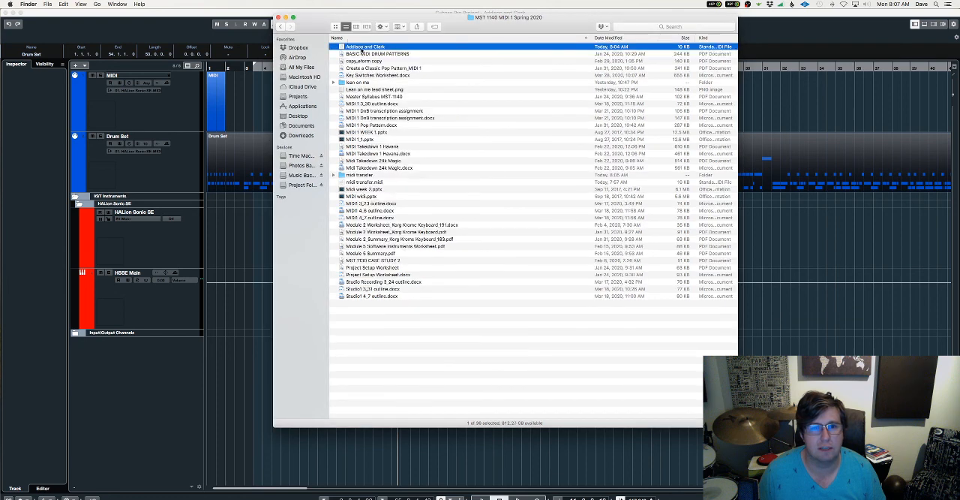
# Try to open the Addison and Clark MIDI file in its default application, and review the alternative applications for it
pyautogui.doubleClick(364, 47)
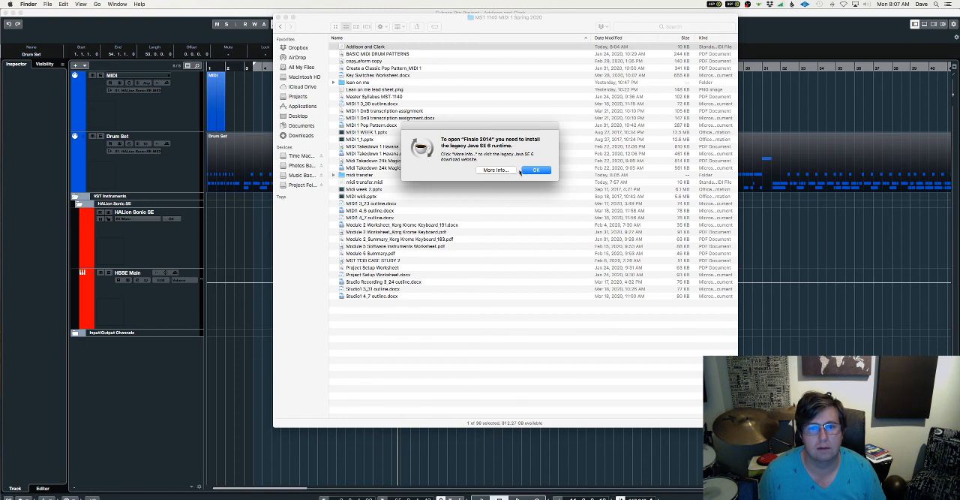
pyautogui.click(535, 170)
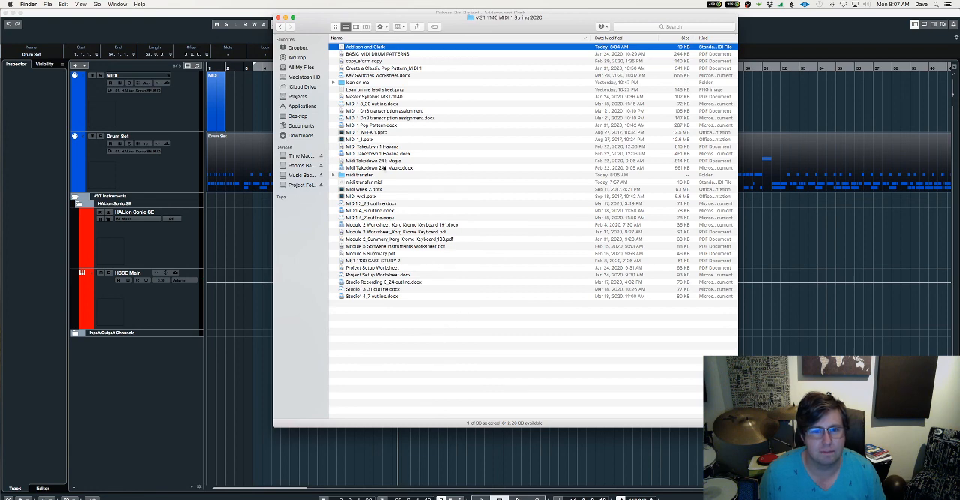
pyautogui.rightClick(372, 49)
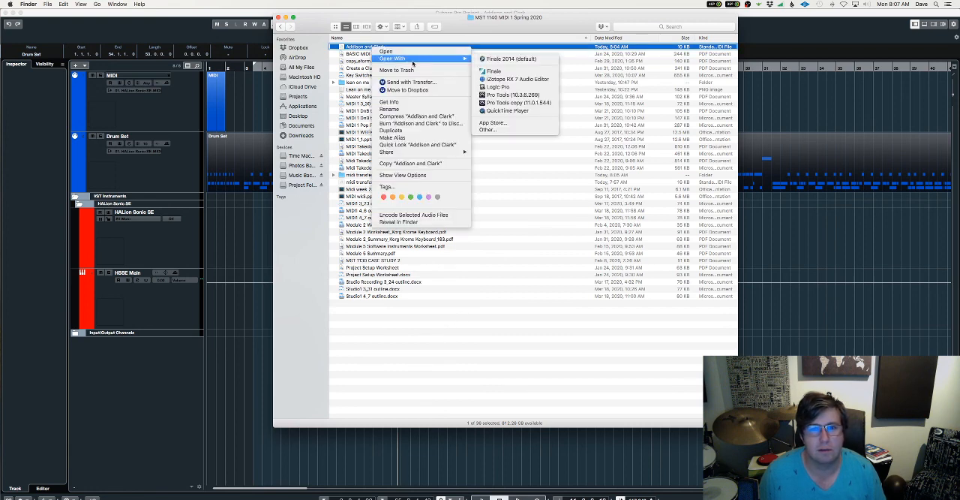
pyautogui.click(503, 401)
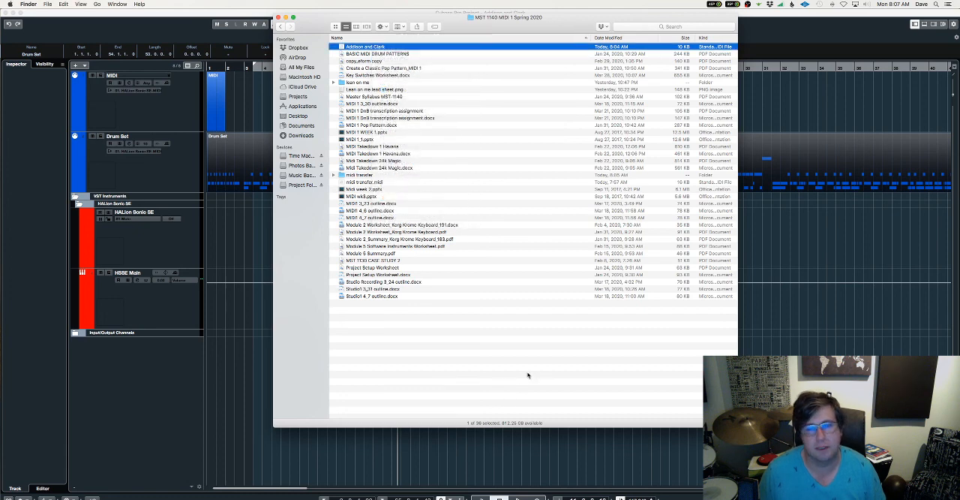
# Switch back to the Addison and Clark project in Cubase and deselect the Drum Set part
pyautogui.click(830, 393)
pyautogui.click(405, 148)
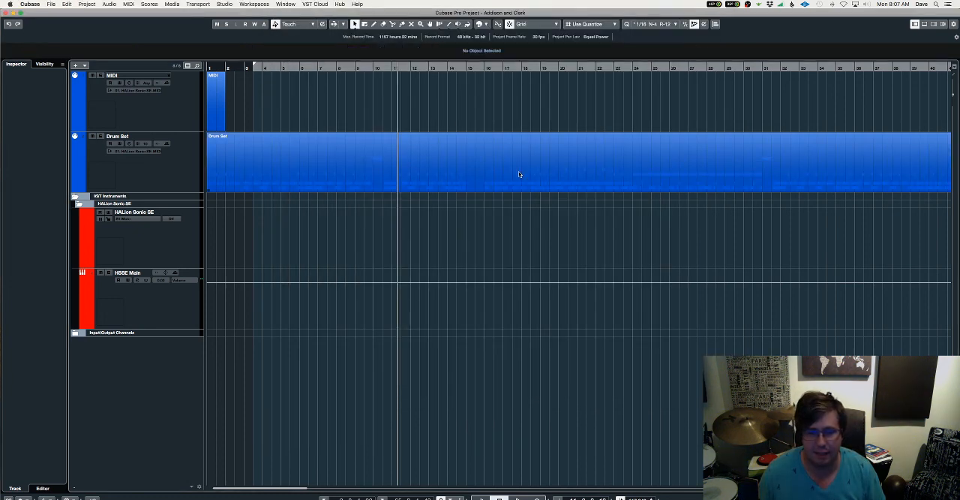